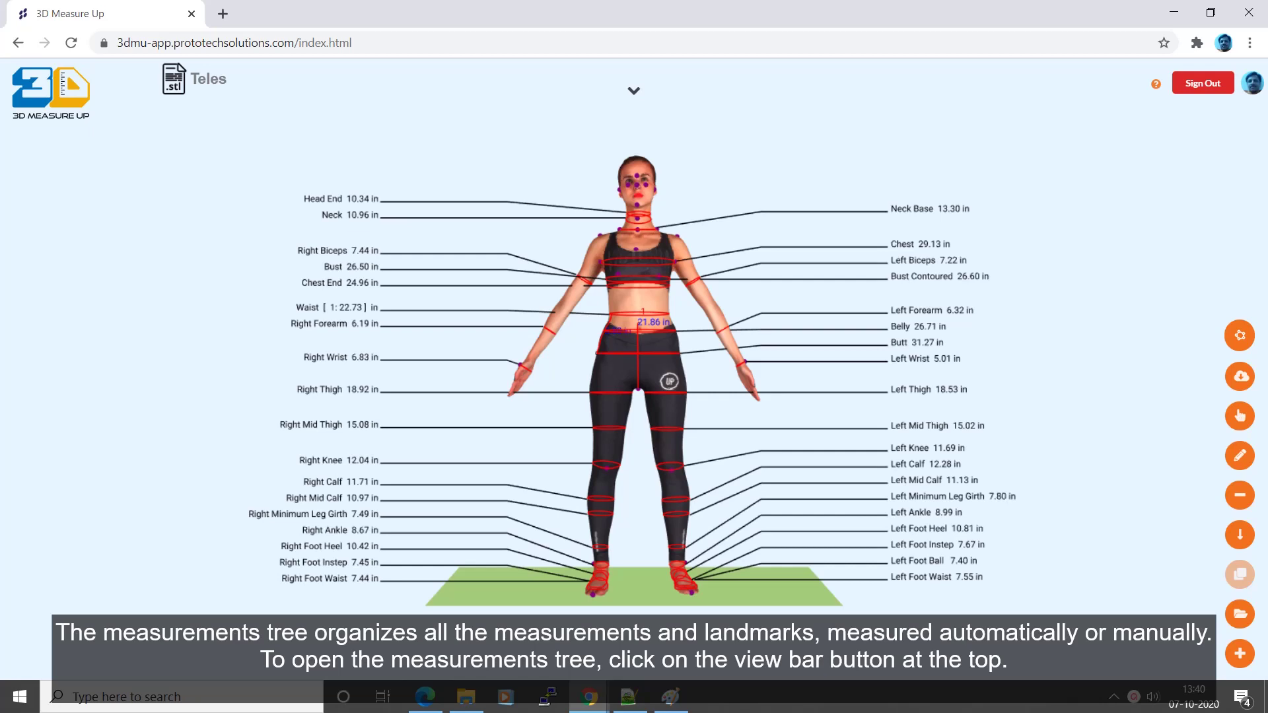
- Open the model tree and browse its categories, including Measuring Planes, Length (On Surface) and ISO_8559 Points
{"action": "left_click", "coordinate": [635, 92]}
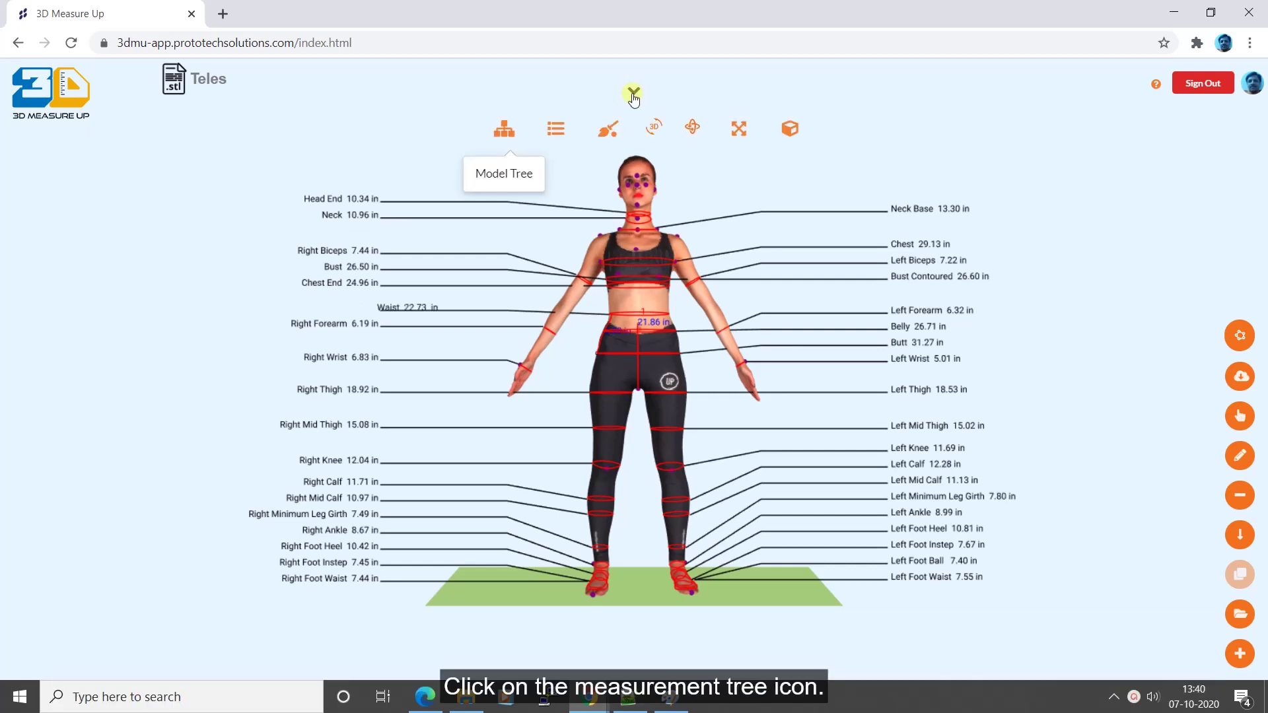
{"action": "left_click", "coordinate": [504, 132]}
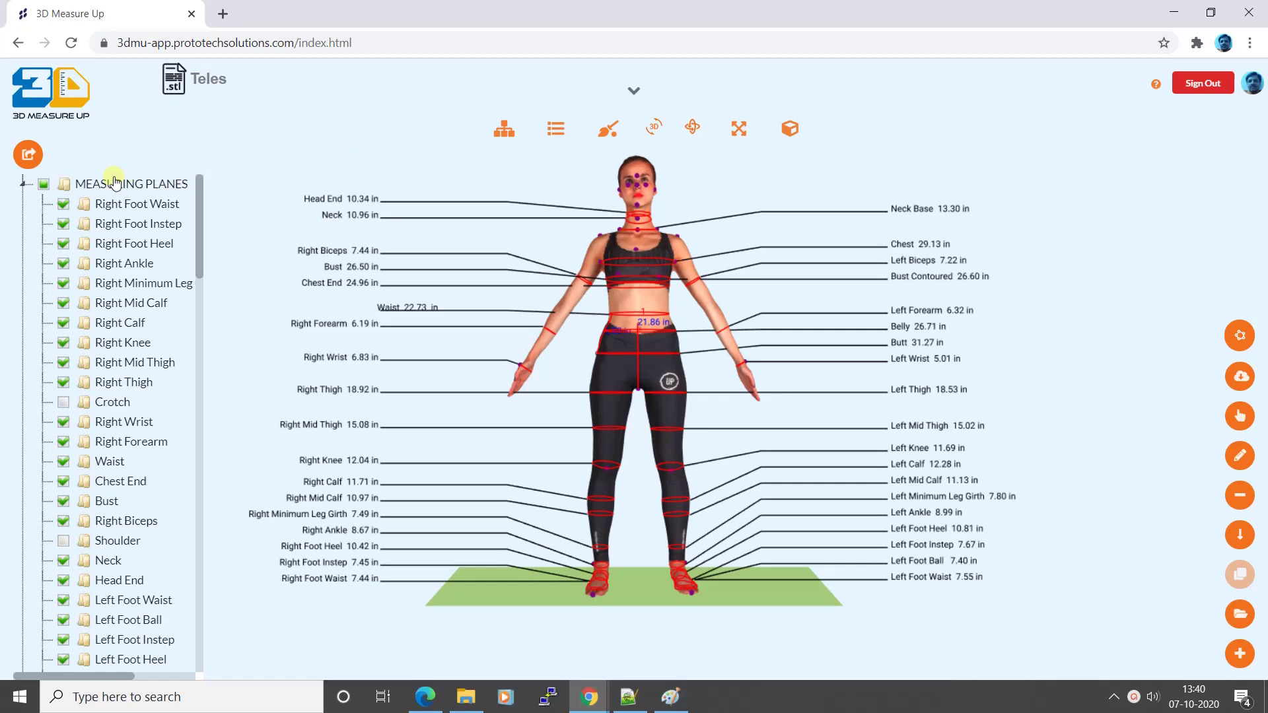
{"action": "left_click", "coordinate": [23, 185]}
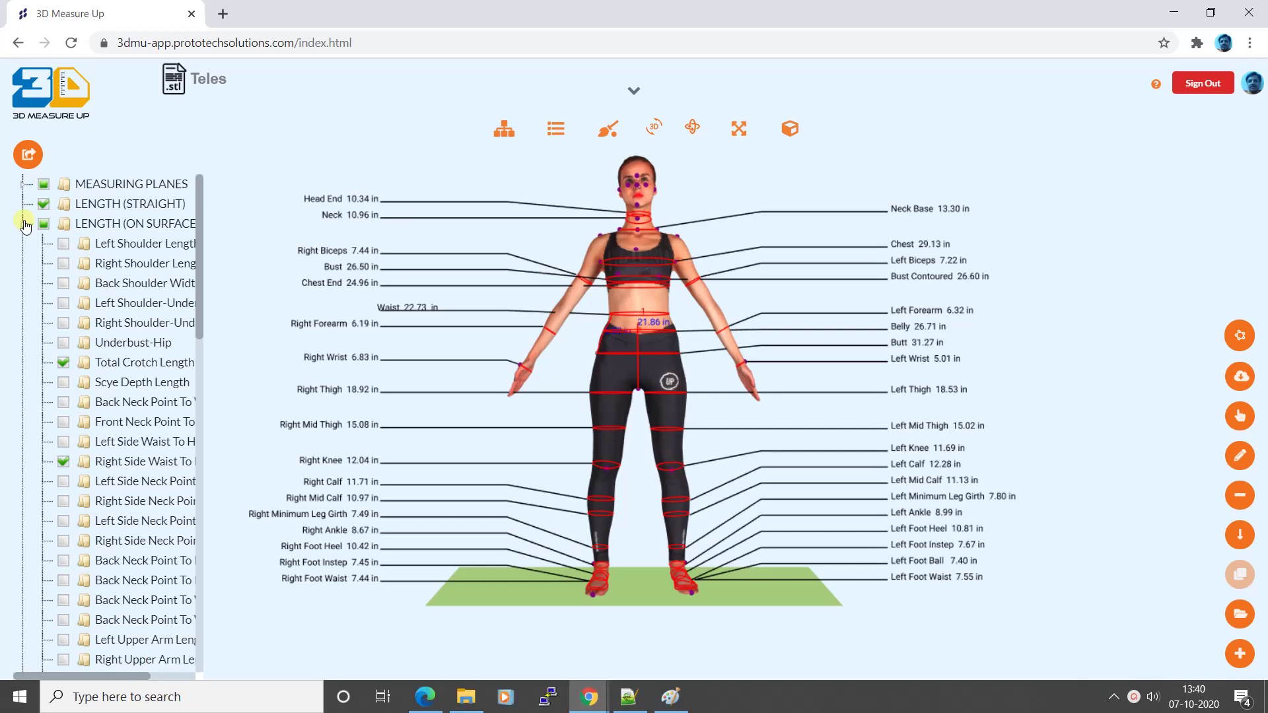
{"action": "left_click", "coordinate": [23, 223]}
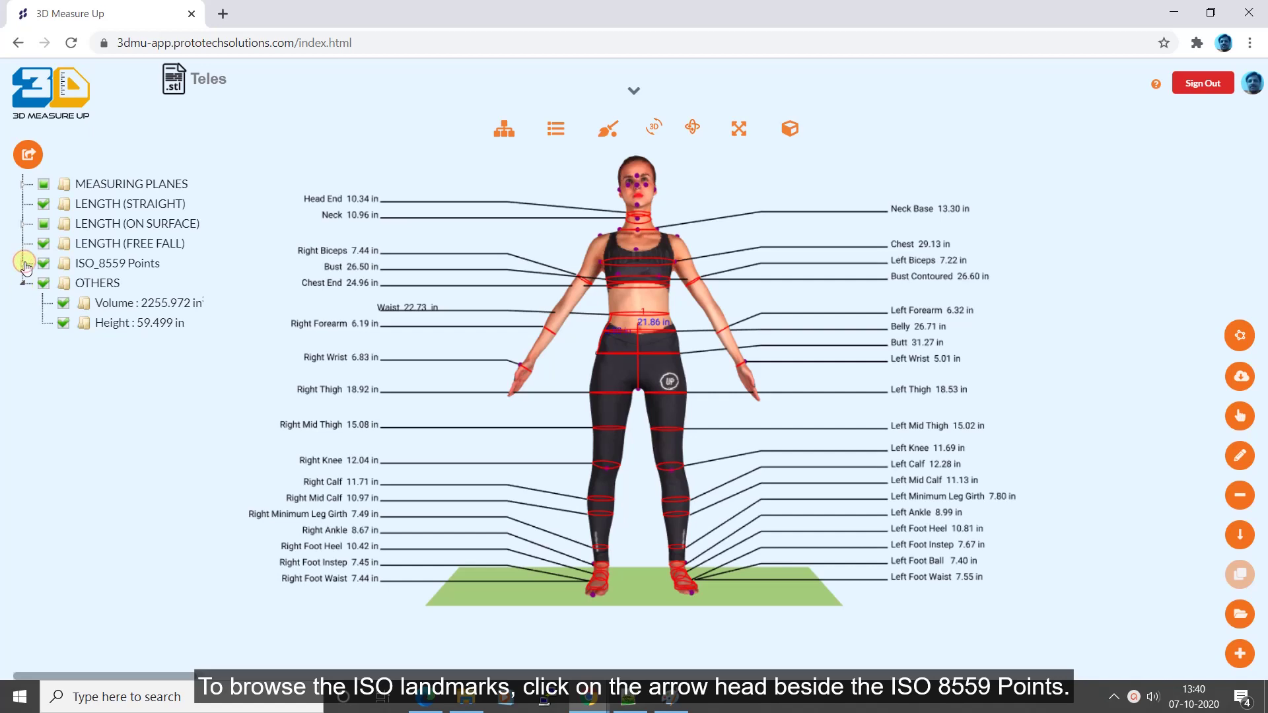
{"action": "left_click", "coordinate": [23, 264]}
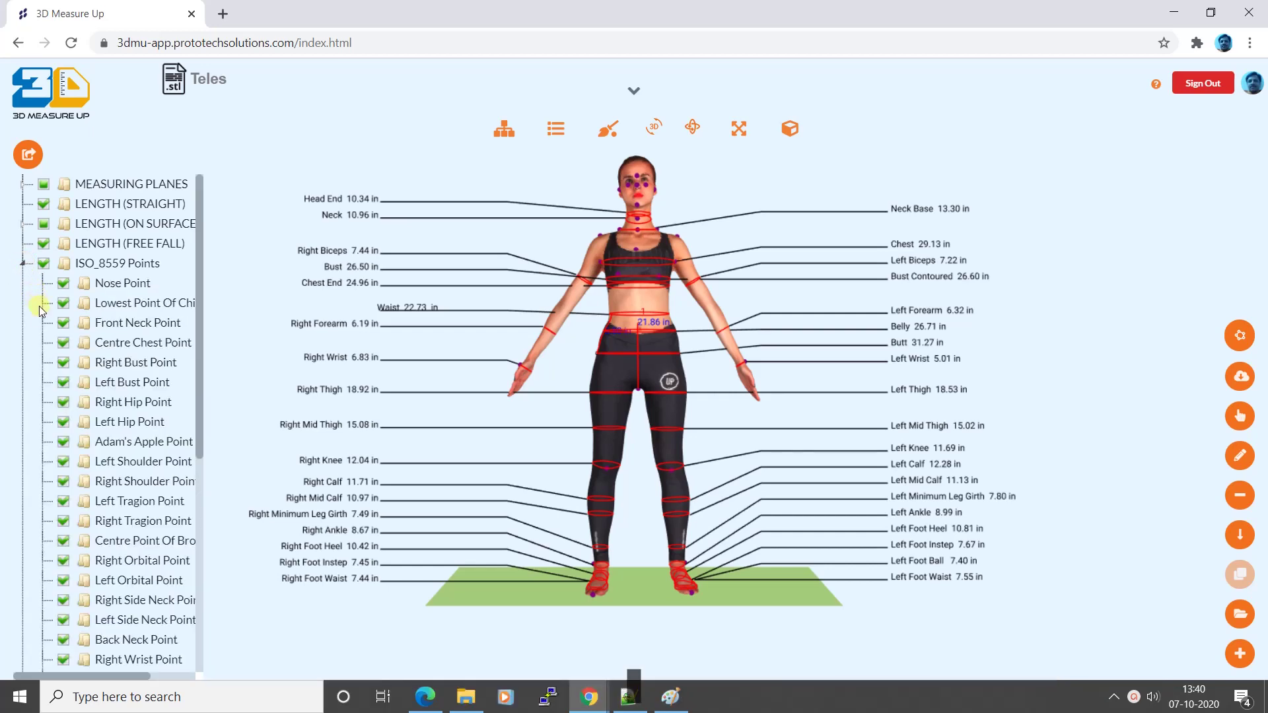
- Inspect the Centre Point Of Brow Ridge landmark's level from the base and hide that landmark
{"action": "scroll", "coordinate": [38, 307], "scroll_direction": "down", "scroll_amount": 3}
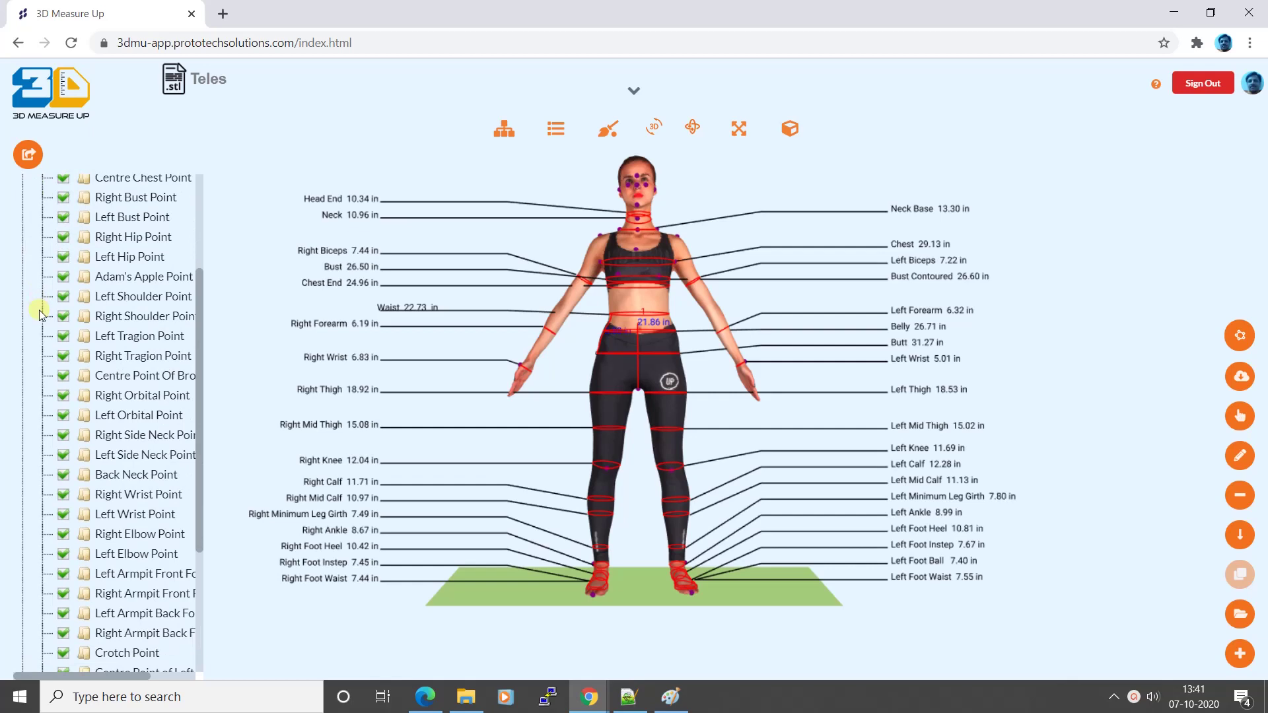
{"action": "left_click", "coordinate": [130, 373]}
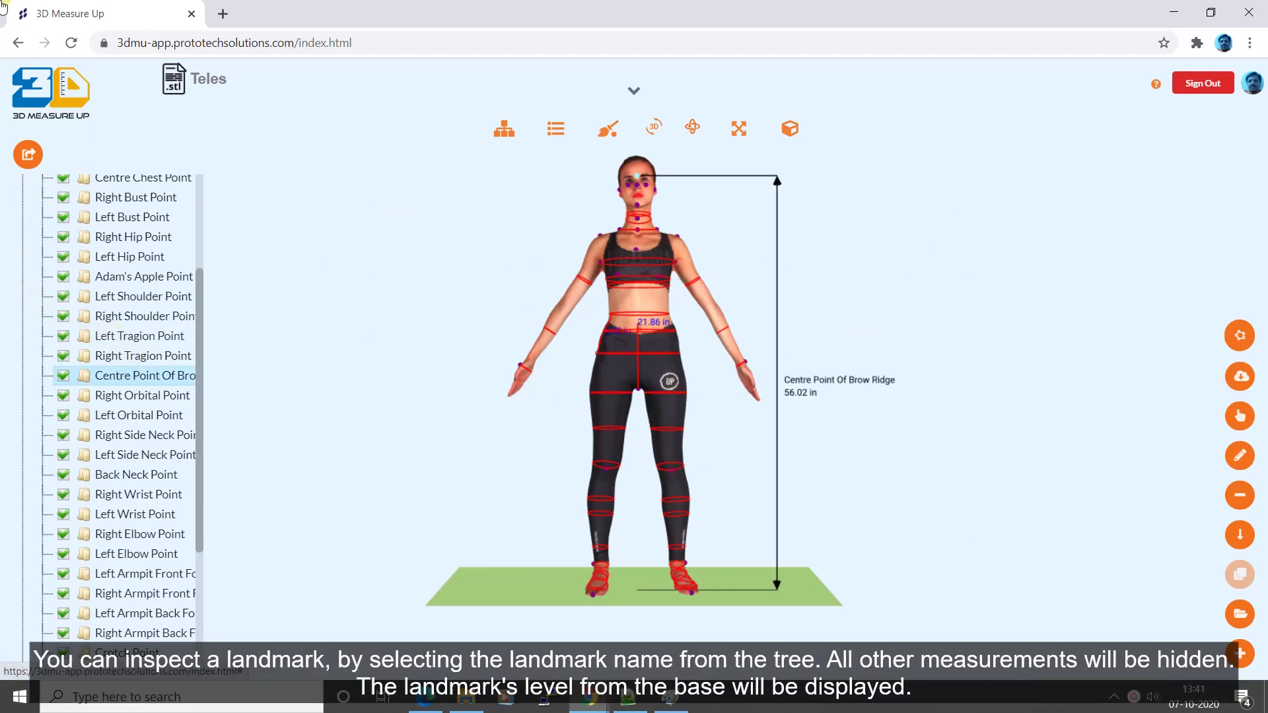
{"action": "left_click", "coordinate": [63, 376]}
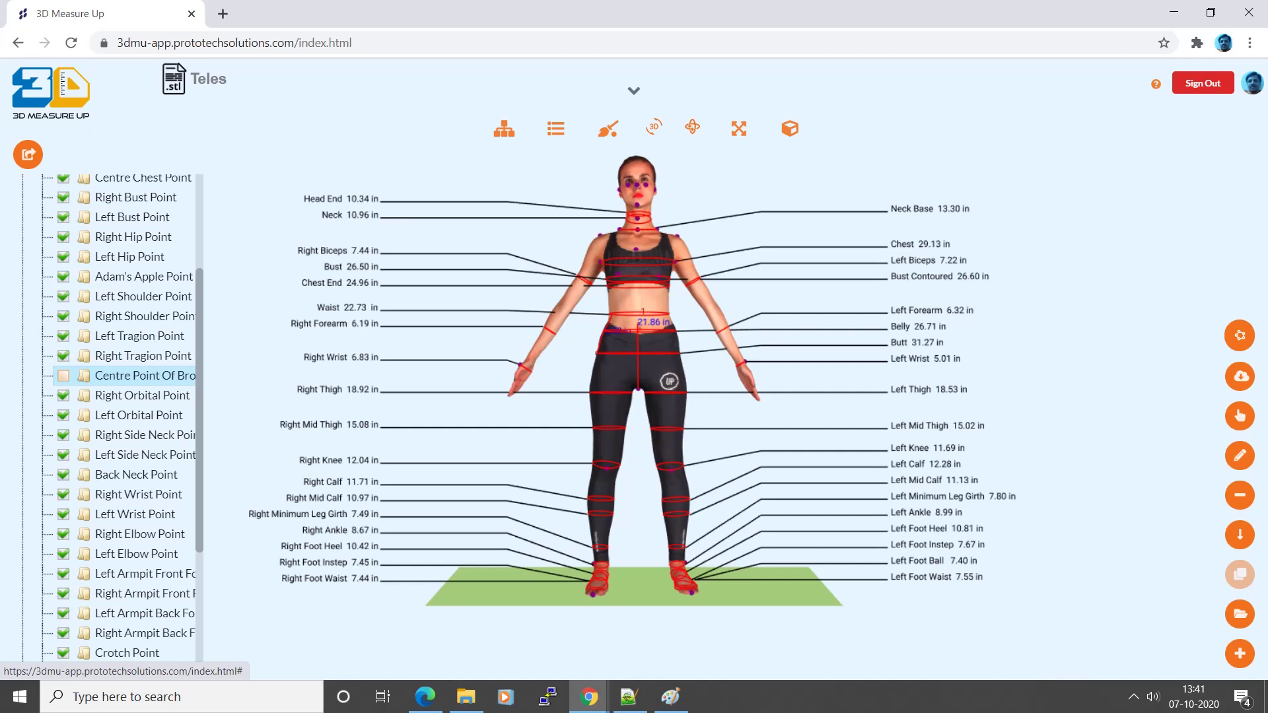
- Hide all girths of the Measuring Planes category on the model
{"action": "scroll", "coordinate": [44, 243], "scroll_direction": "up", "scroll_amount": 3}
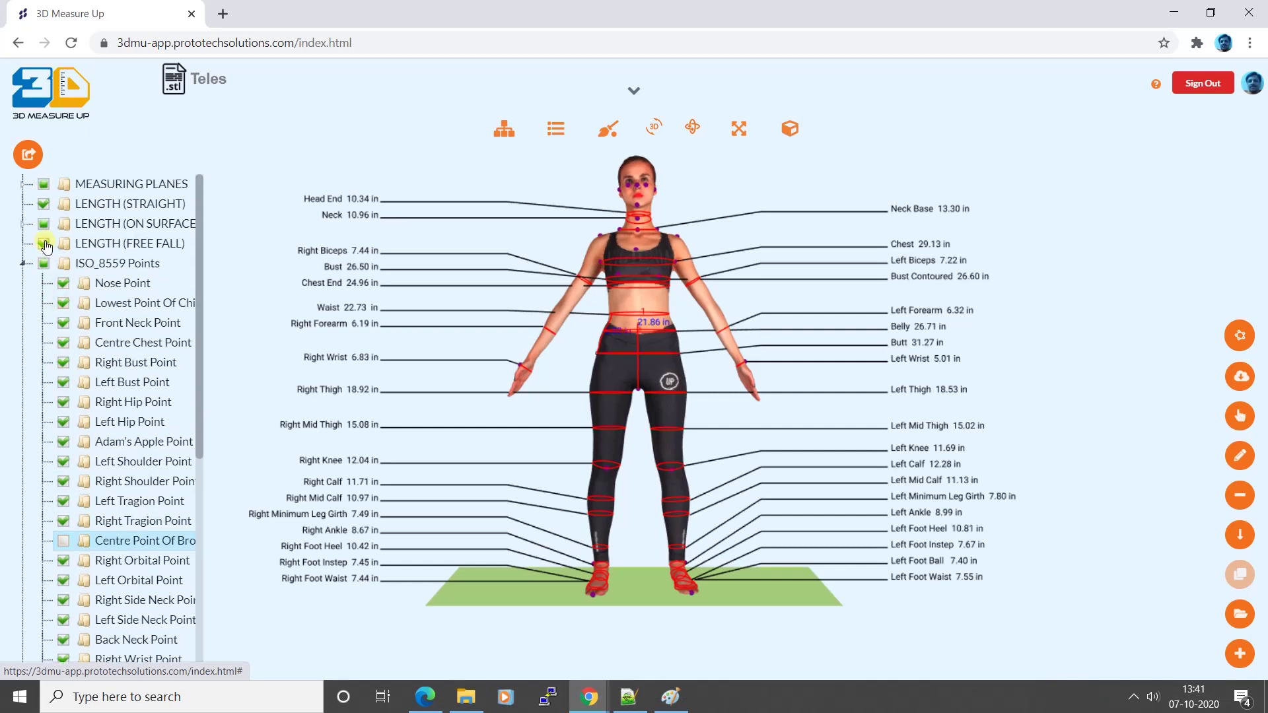
{"action": "left_click", "coordinate": [42, 206]}
{"action": "left_click", "coordinate": [42, 191]}
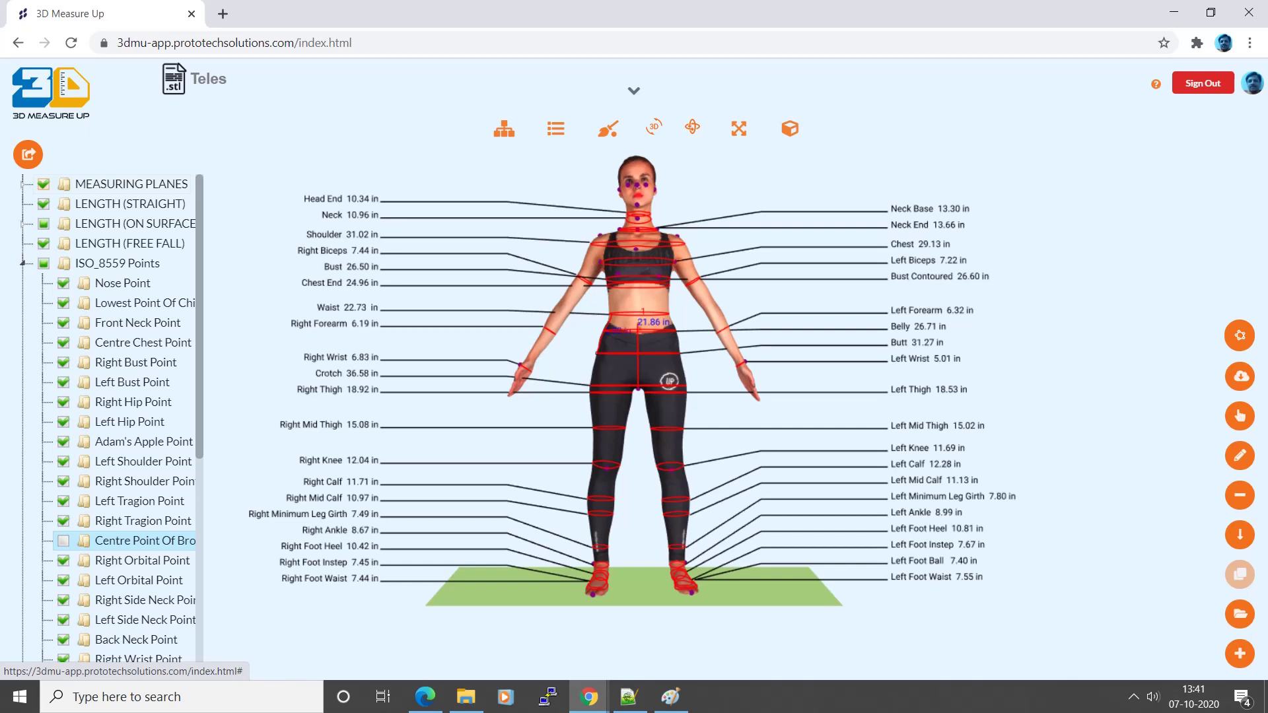
{"action": "left_click", "coordinate": [42, 191]}
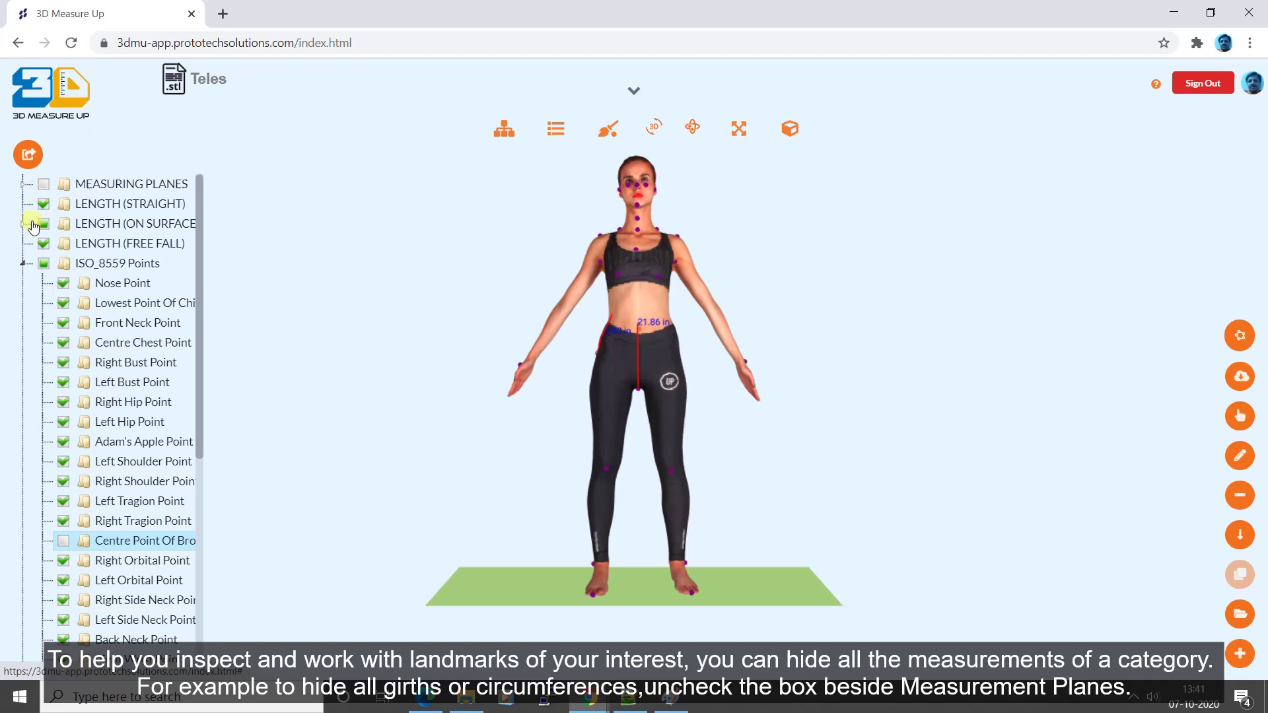
- Collapse ISO_8559 Points, show all Measuring Planes girths on the model and expand their list
{"action": "left_click", "coordinate": [22, 264]}
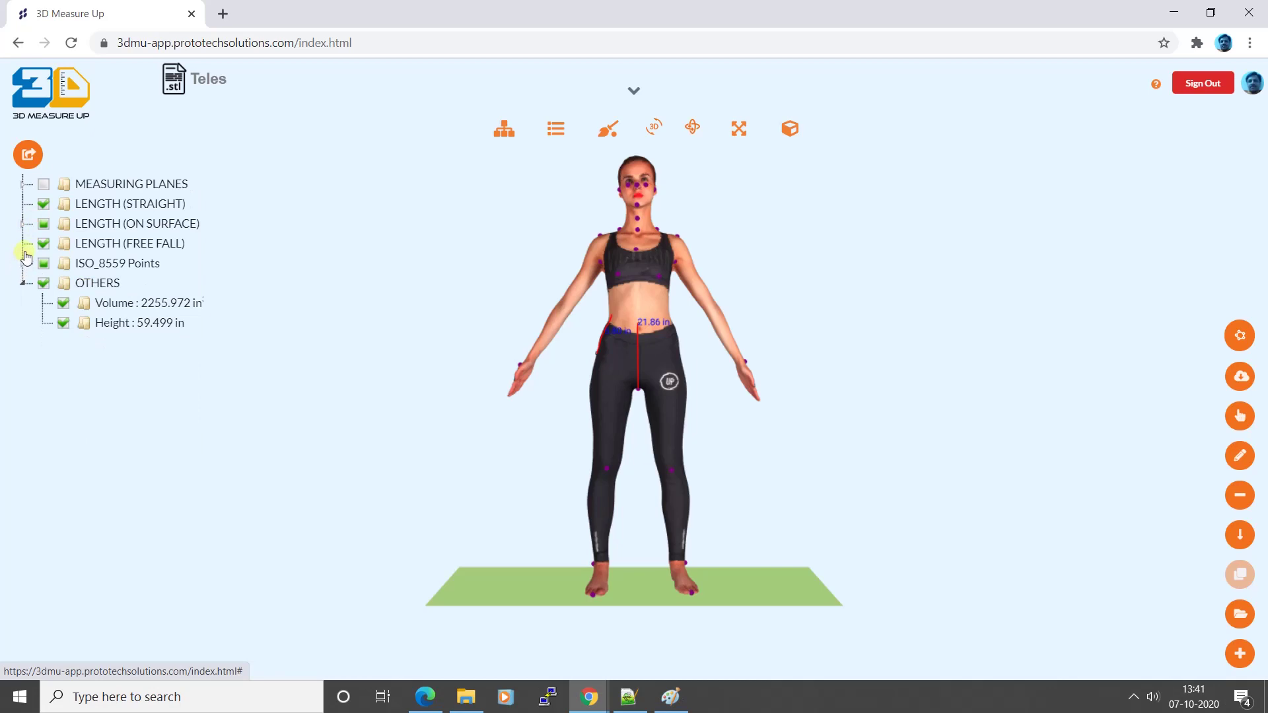
{"action": "left_click", "coordinate": [43, 185]}
{"action": "left_click", "coordinate": [23, 185]}
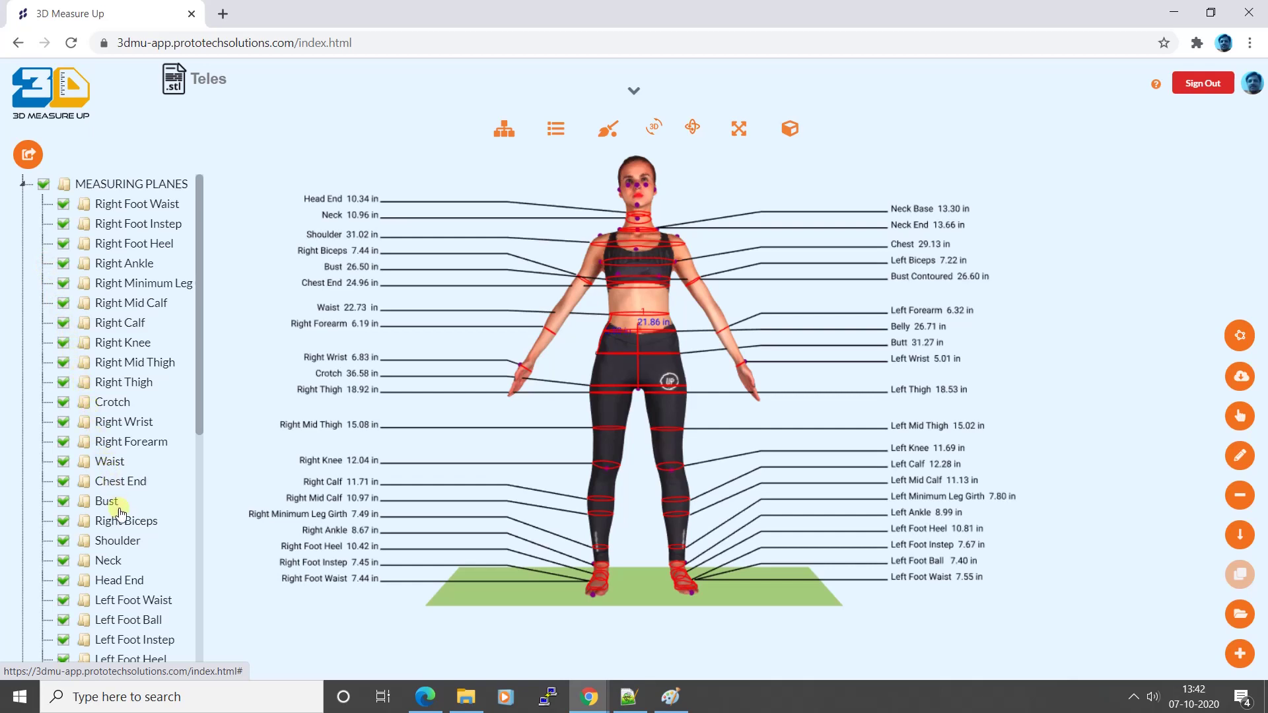
- Delete the Head End girth from the Measuring Planes category
{"action": "left_click", "coordinate": [140, 581]}
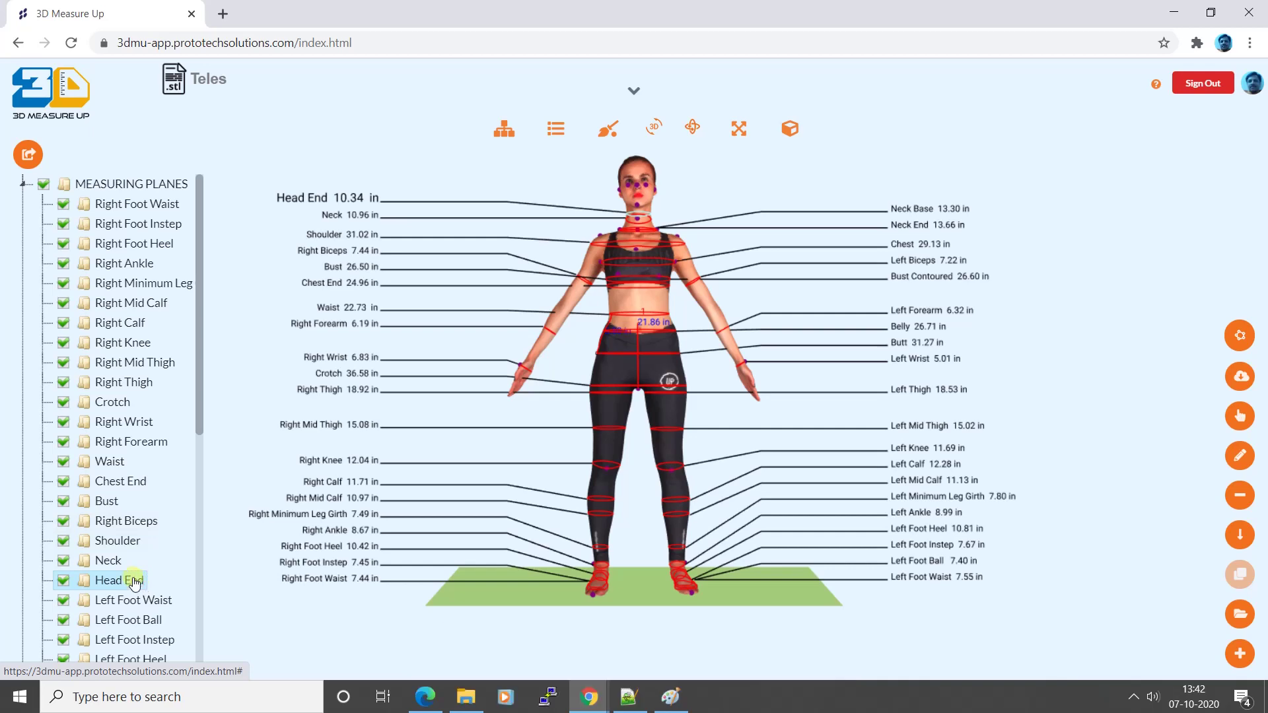
{"action": "right_click", "coordinate": [130, 582]}
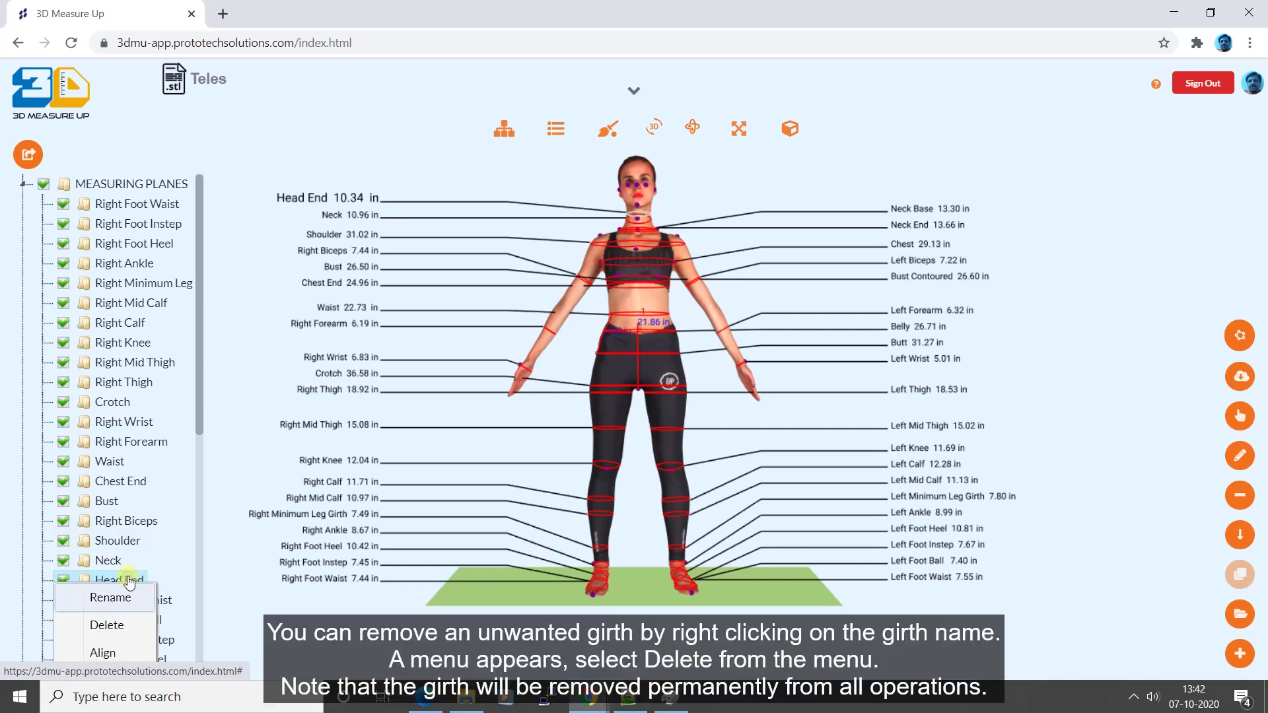
{"action": "left_click", "coordinate": [106, 625]}
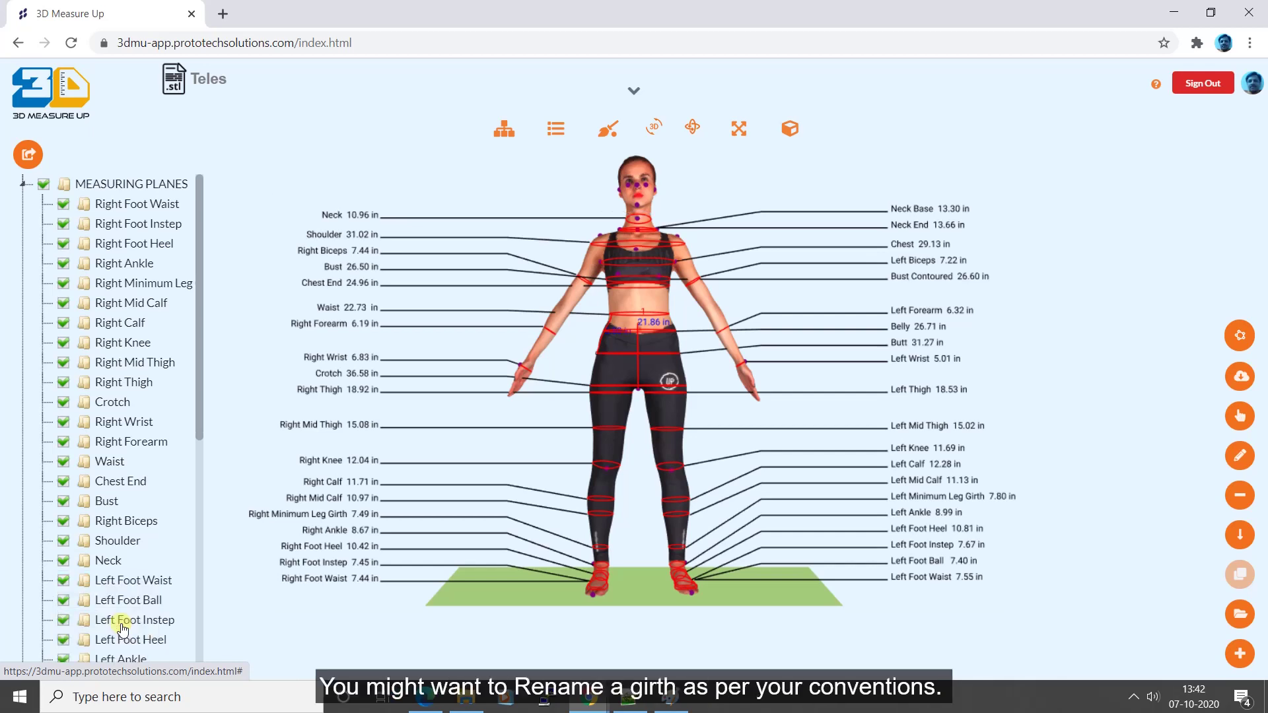
- Rename the Neck girth as "Neck circumference"
{"action": "right_click", "coordinate": [116, 569]}
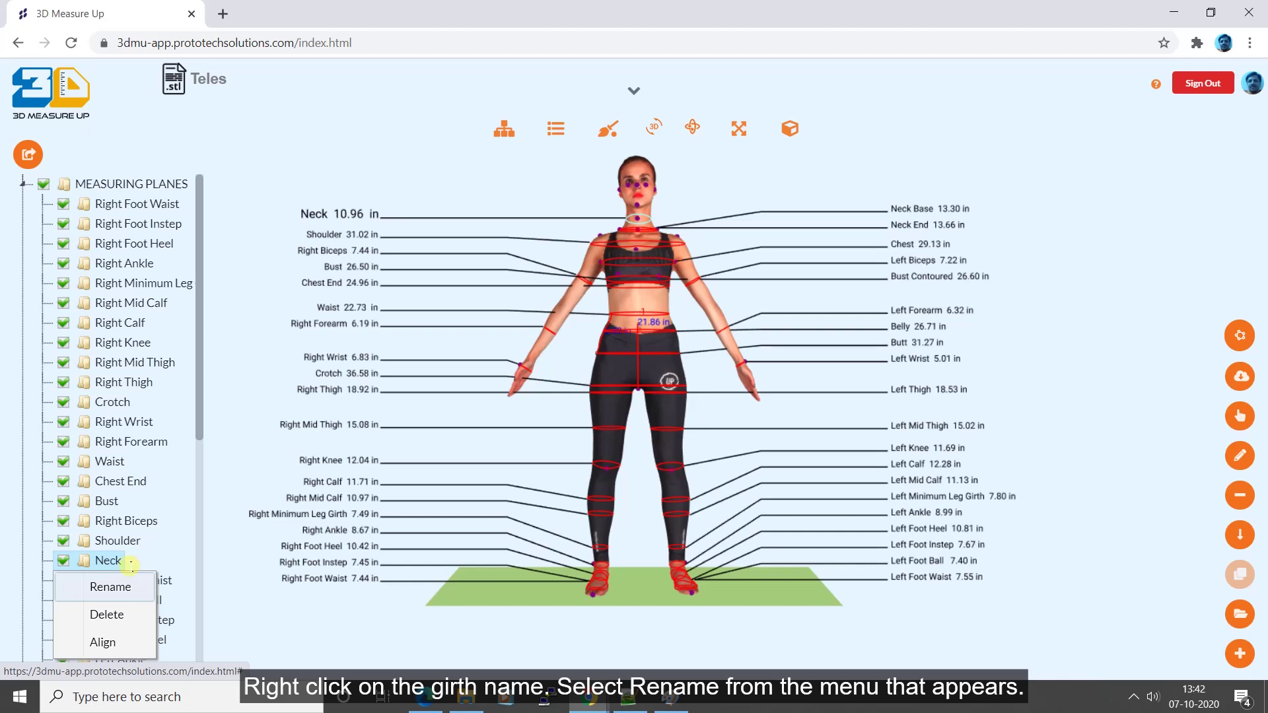
{"action": "left_click", "coordinate": [111, 587]}
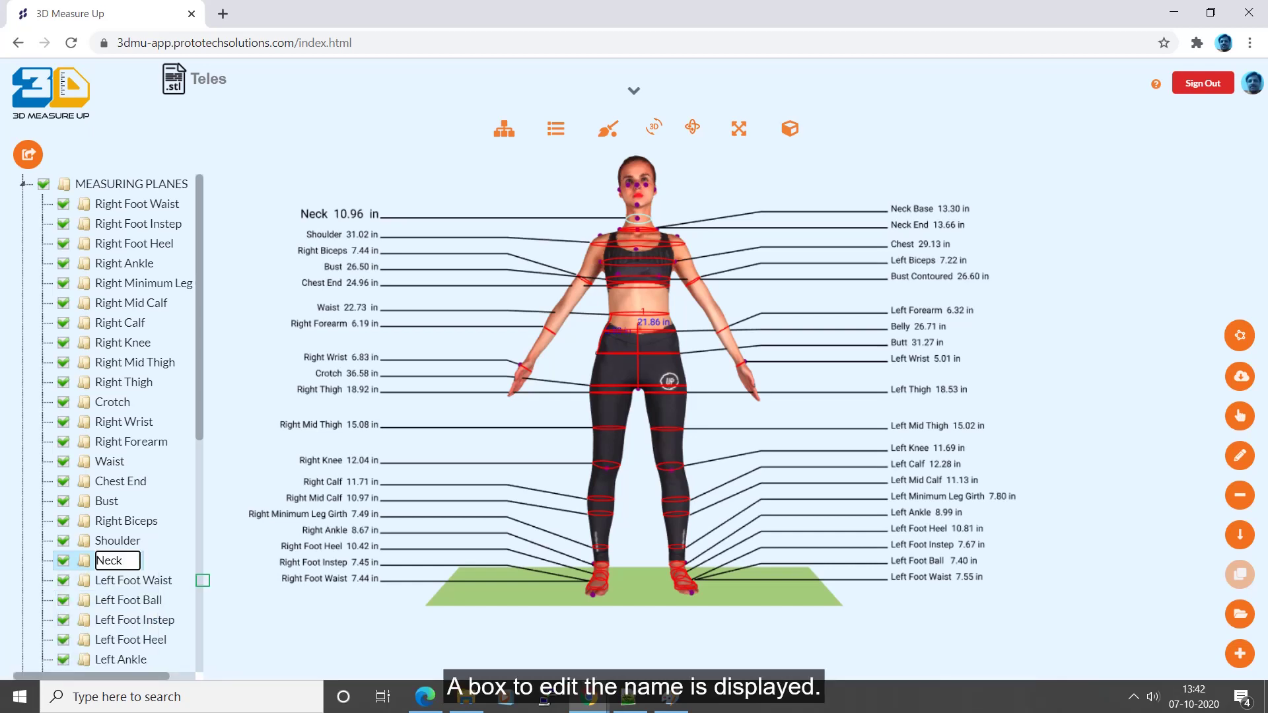
{"action": "left_click", "coordinate": [204, 581]}
{"action": "type", "text": "circumte"}
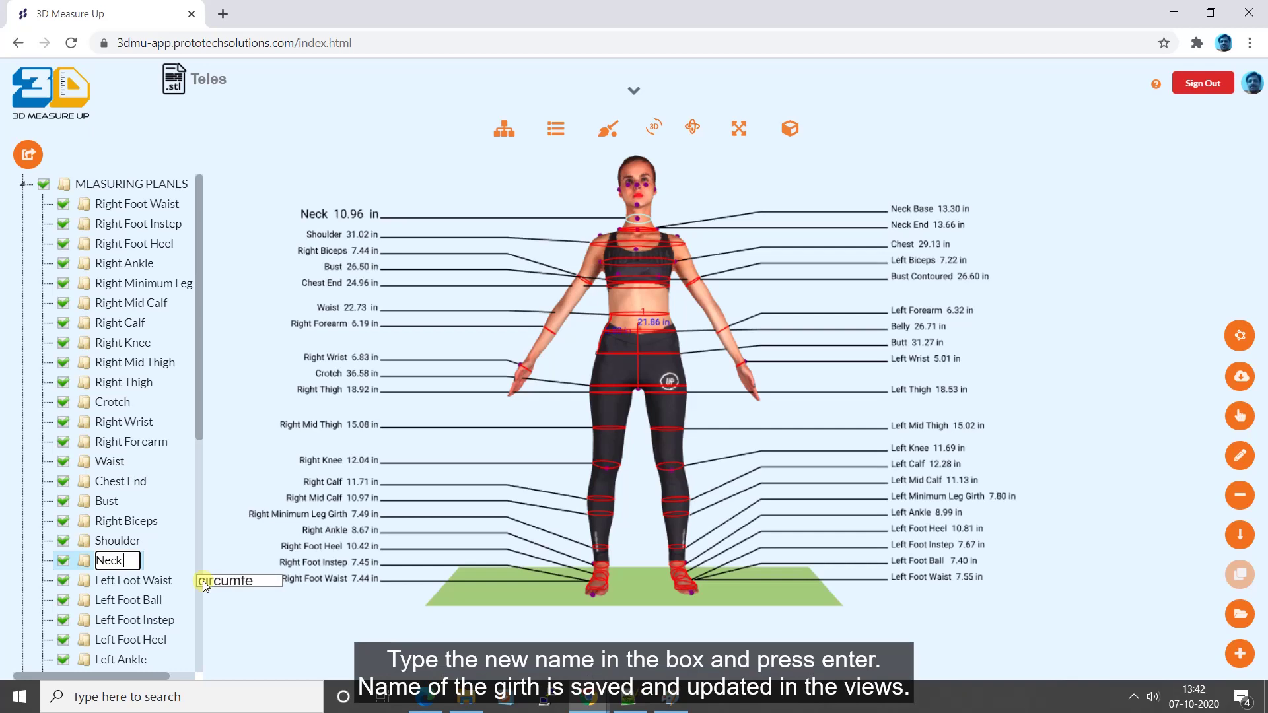
{"action": "type", "text": "rence"}
{"action": "key", "text": "Return"}
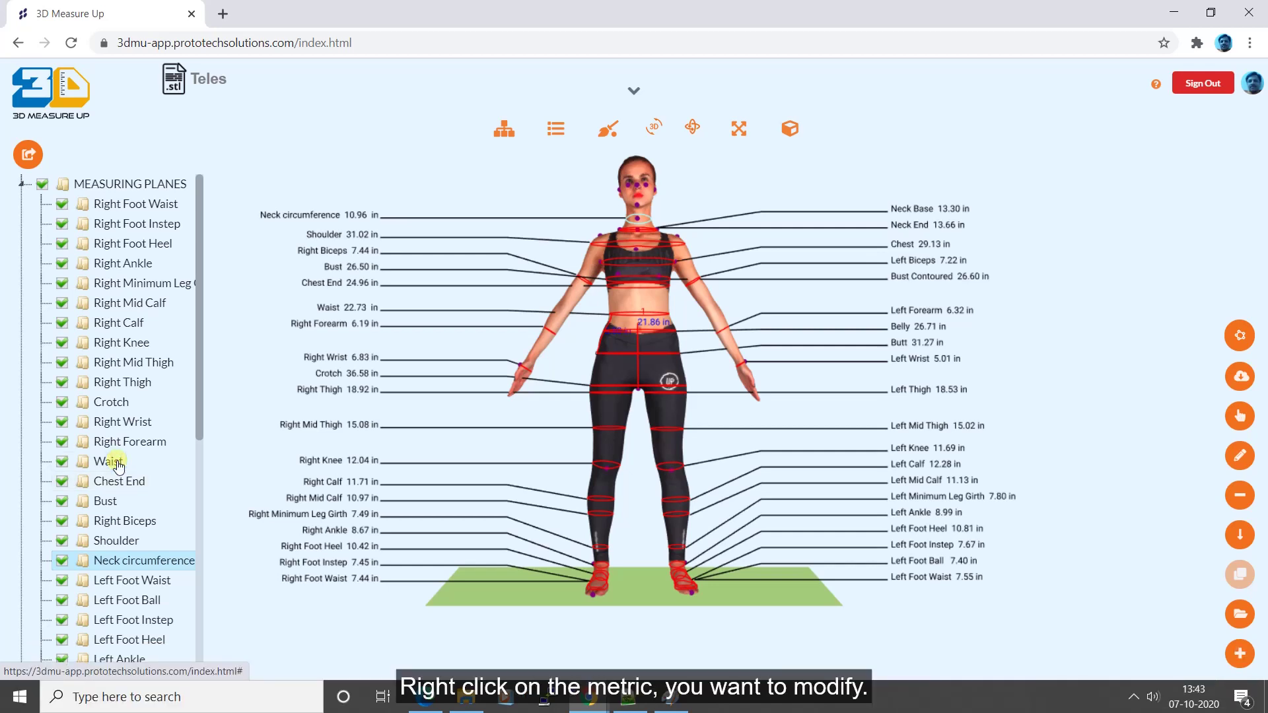
- Align the Waist girth by translating it slightly upward and tilting it with the Rotate operation
{"action": "right_click", "coordinate": [119, 464]}
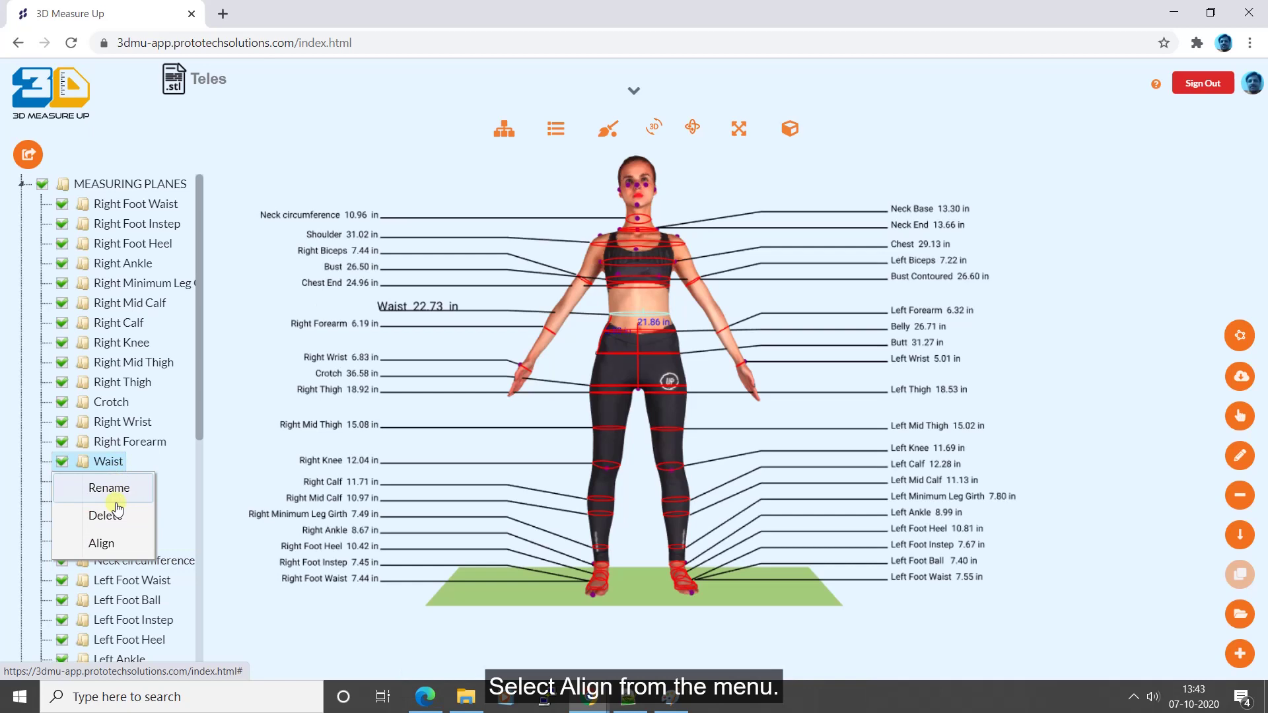
{"action": "left_click", "coordinate": [114, 545]}
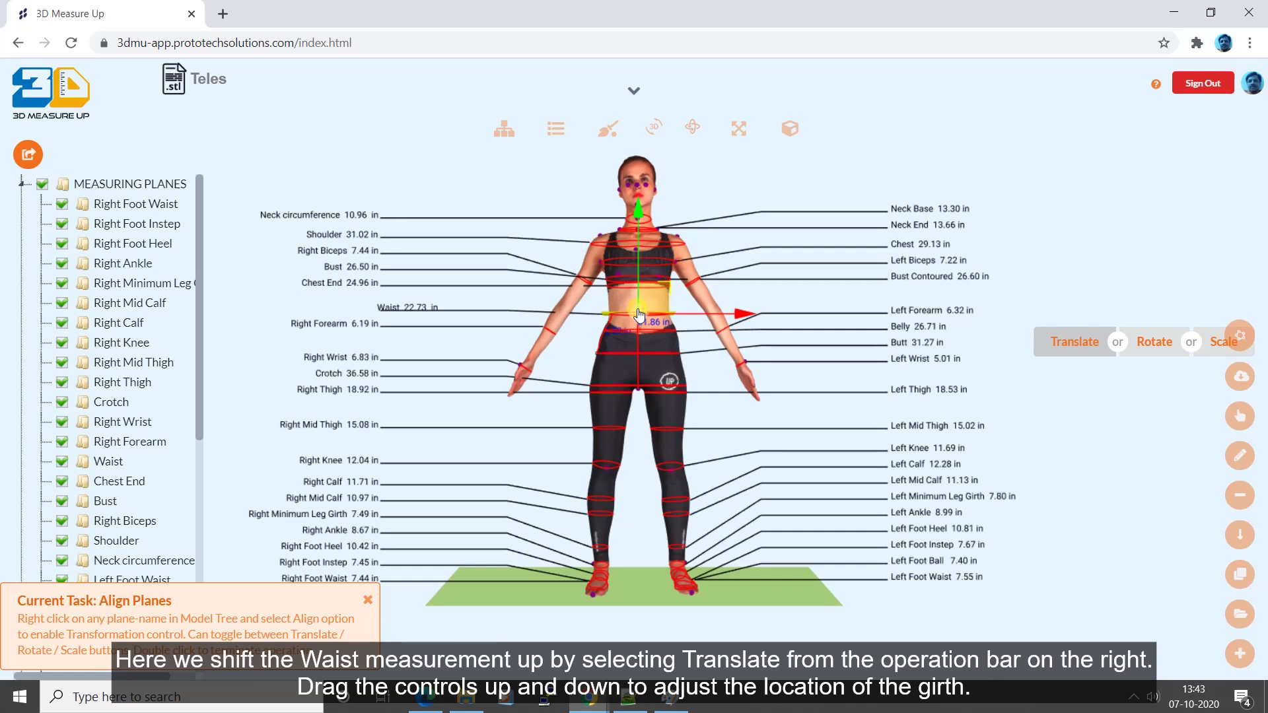
{"action": "left_click_drag", "start_coordinate": [640, 316], "coordinate": [638, 309]}
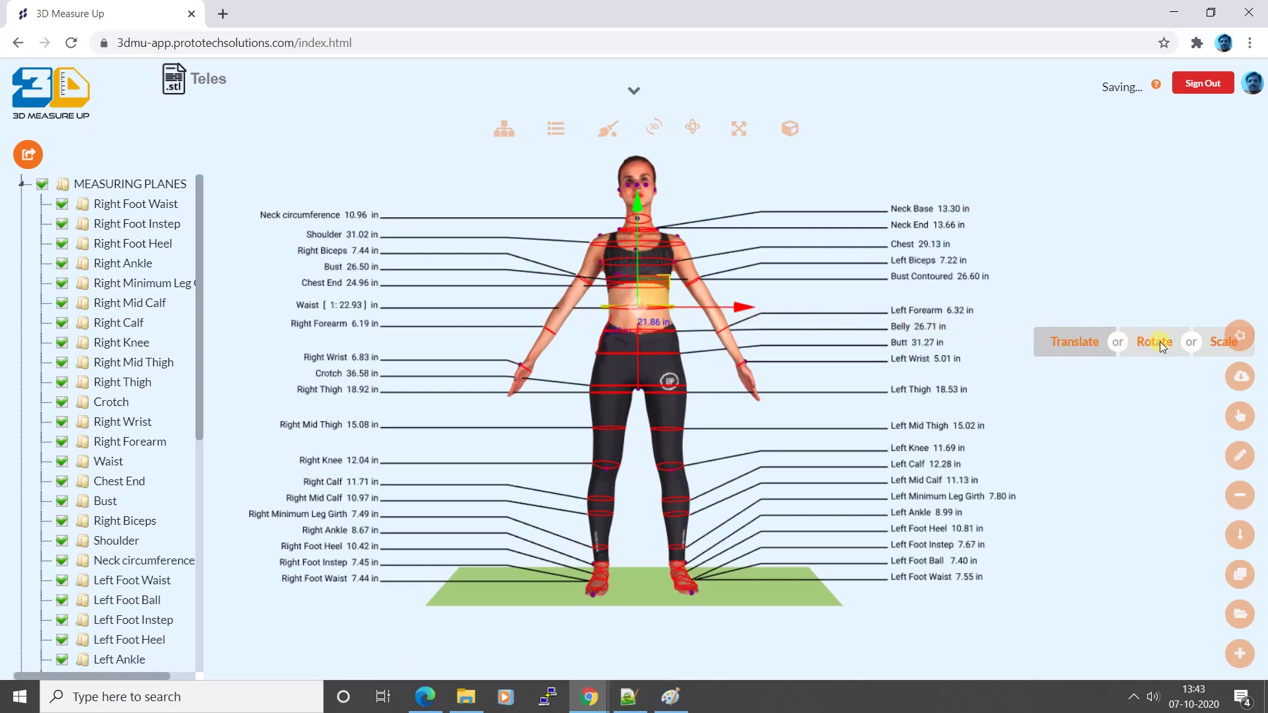
{"action": "left_click", "coordinate": [645, 305]}
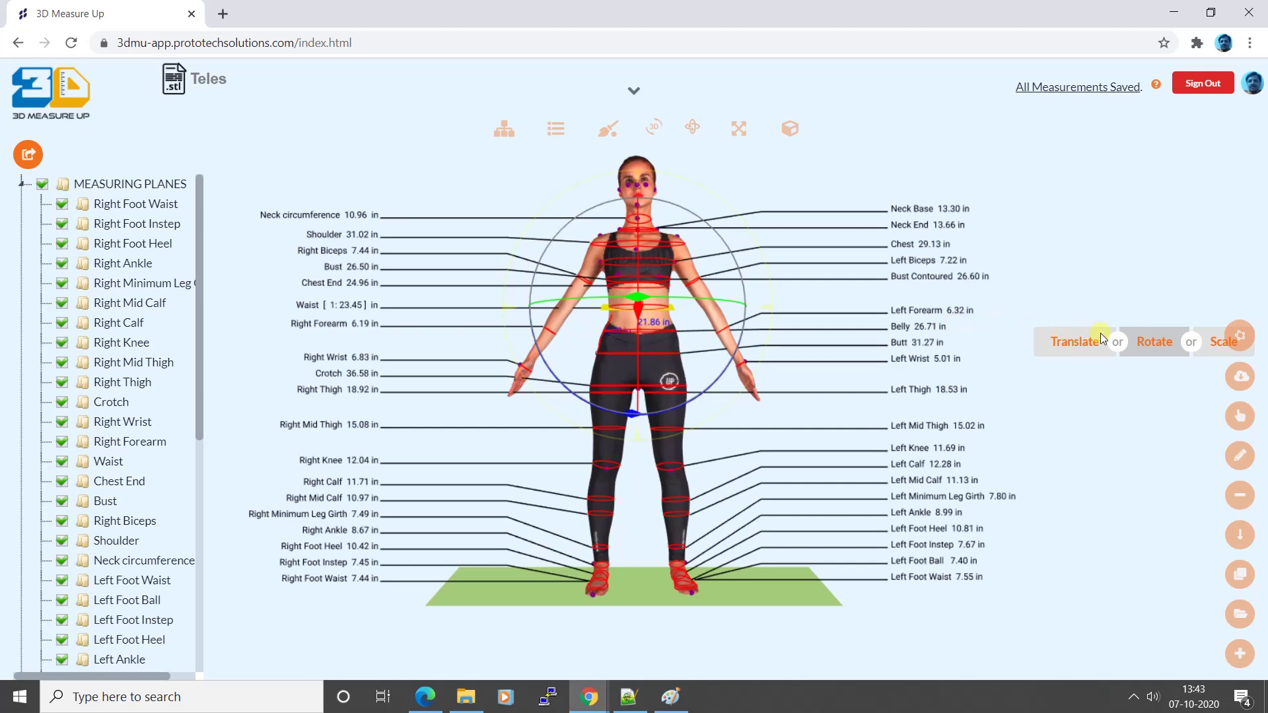
- Scale the Waist girth to about 23.37 in and exit the align mode
{"action": "left_click", "coordinate": [1215, 343]}
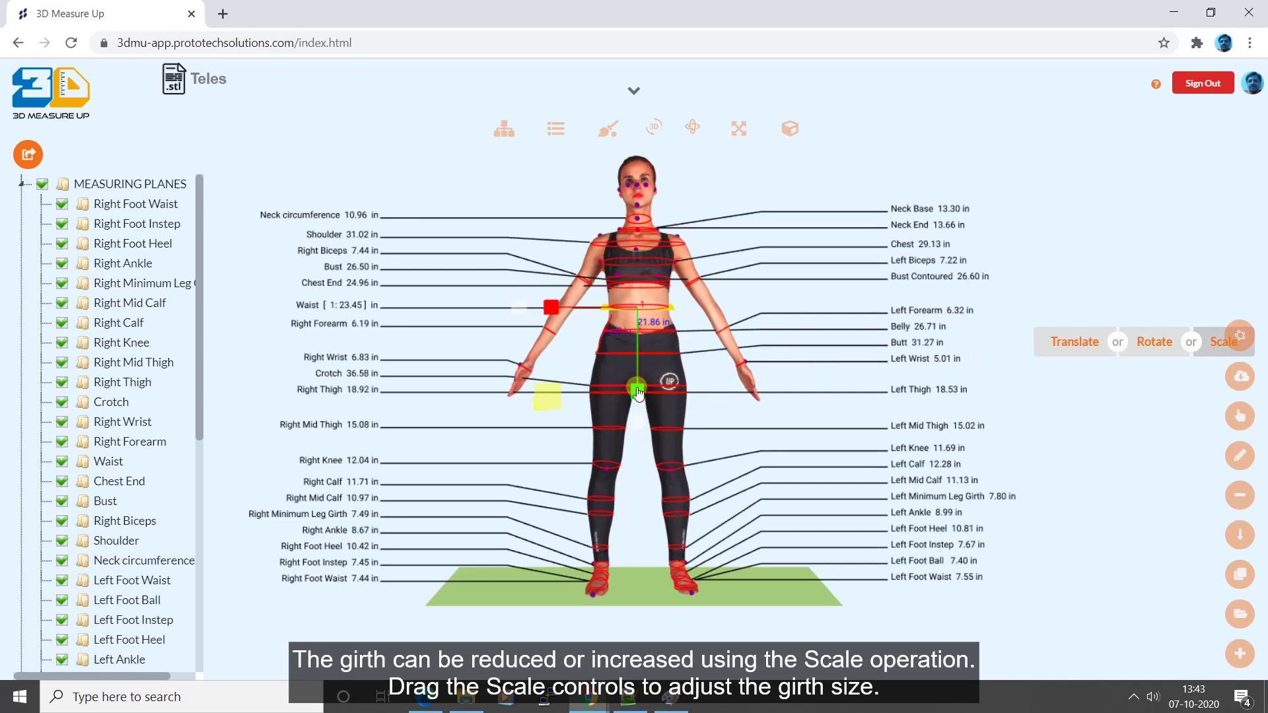
{"action": "left_click_drag", "start_coordinate": [638, 394], "coordinate": [639, 393]}
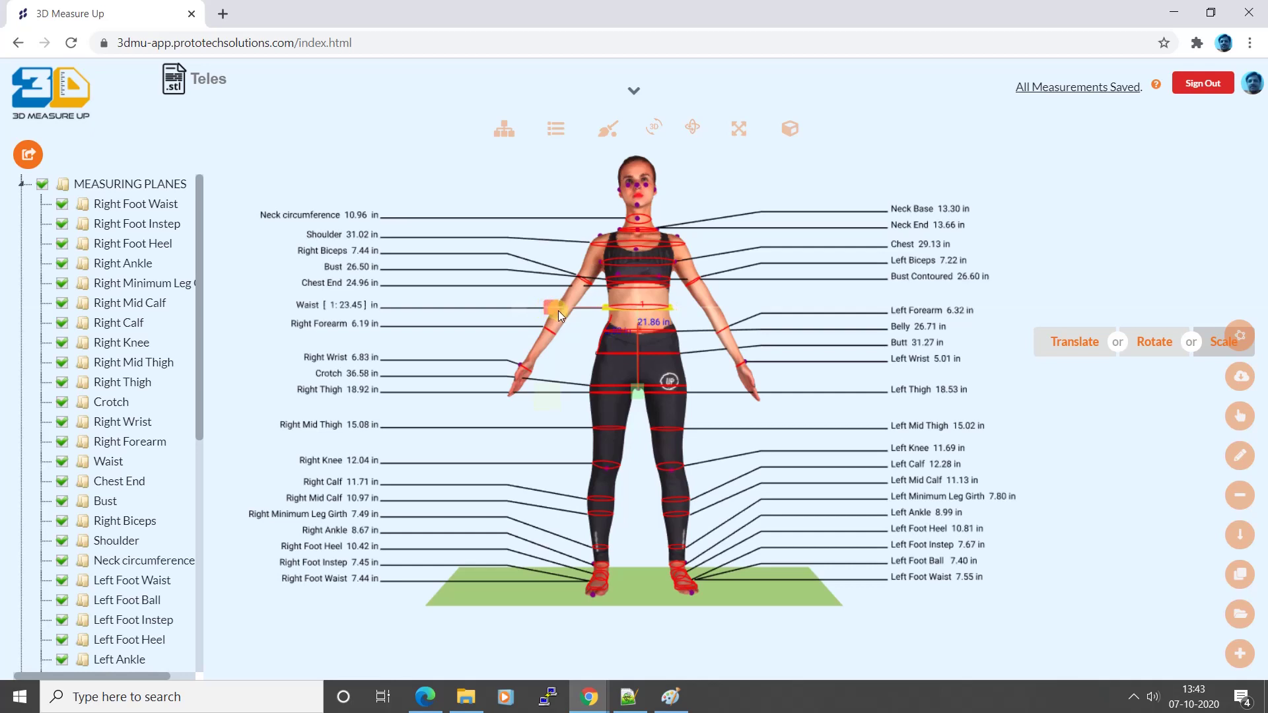
{"action": "left_click", "coordinate": [557, 311]}
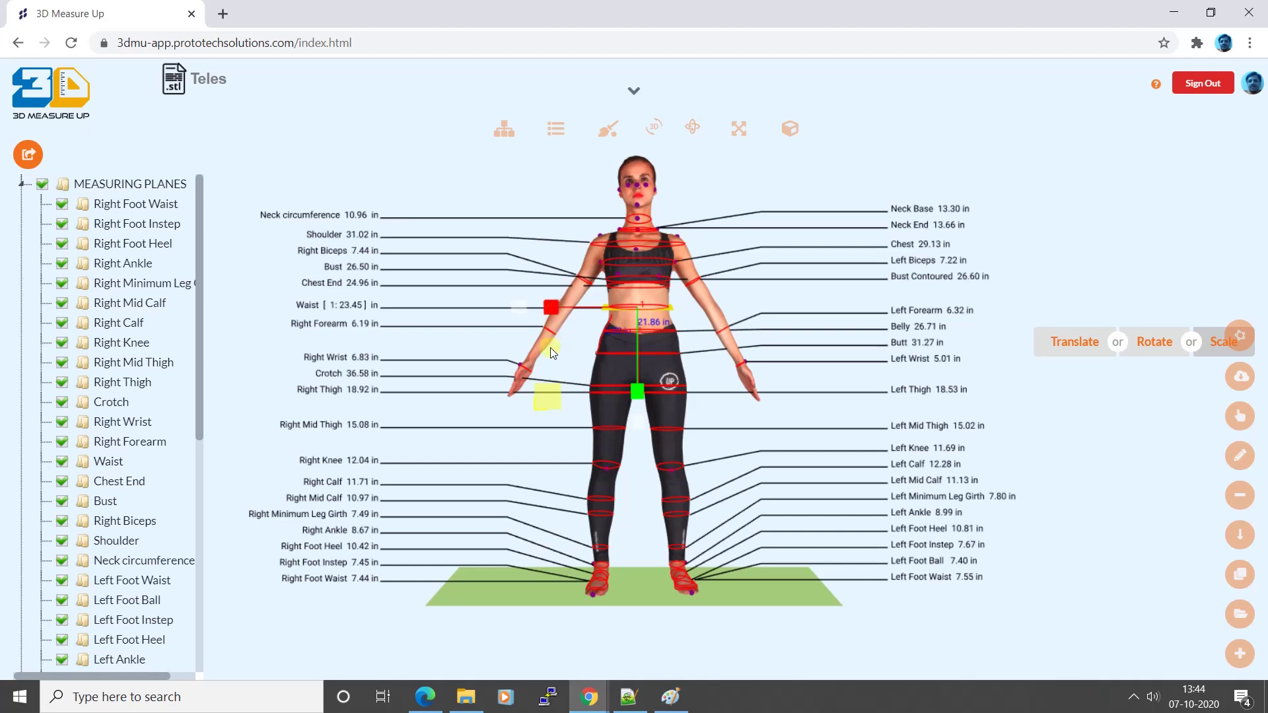
{"action": "left_click", "coordinate": [545, 389]}
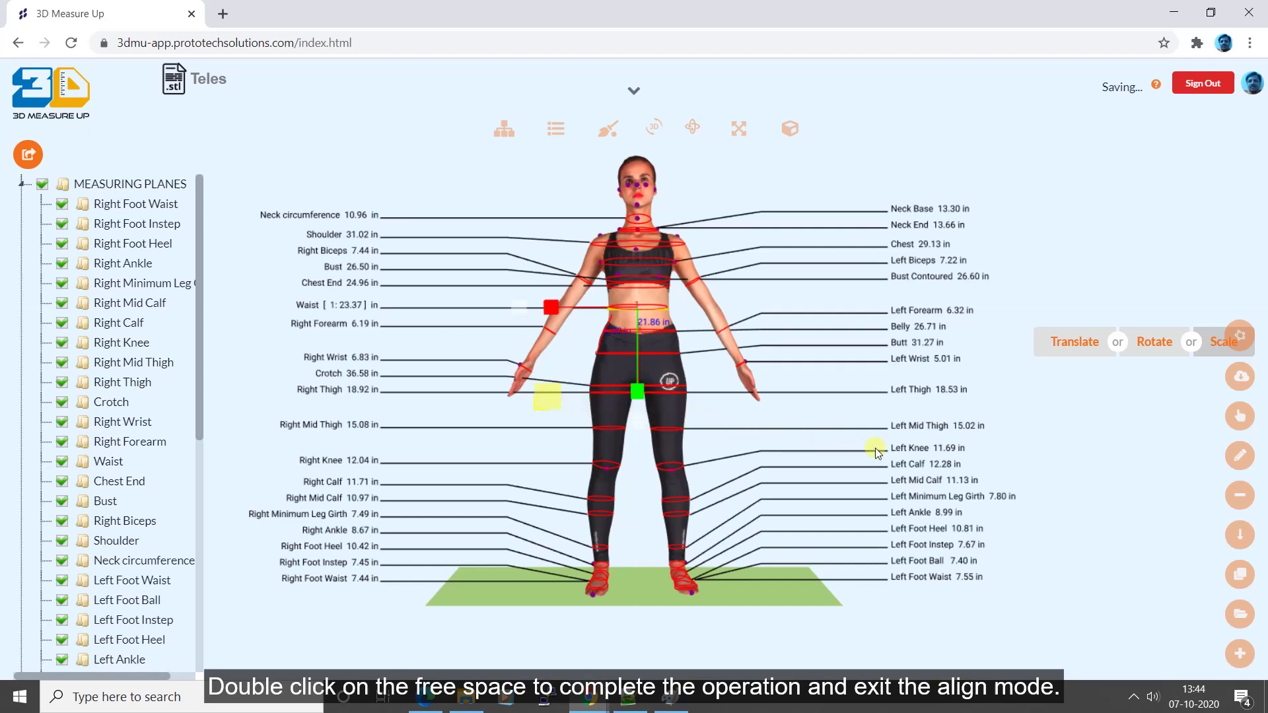
{"action": "double_click", "coordinate": [1082, 481]}
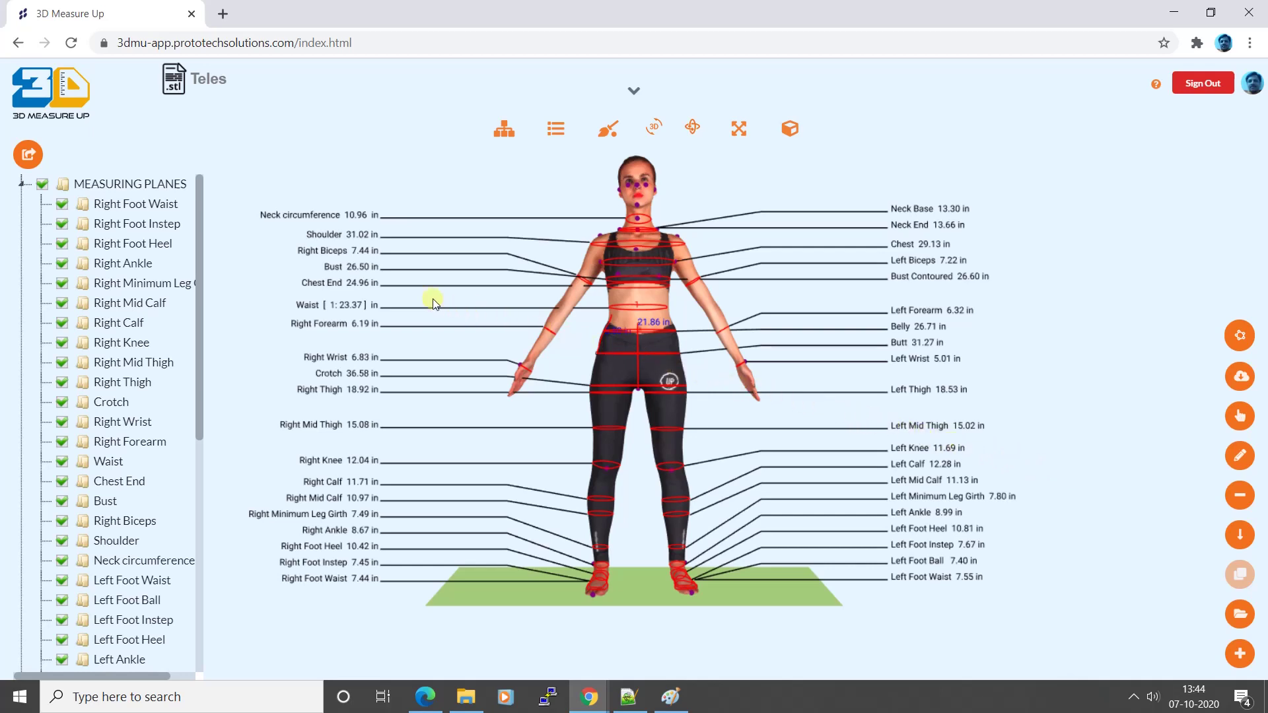
- Hide the Measuring Planes girths and add an on-surface length of about 8.77 in along the left forearm, from elbow to wrist
{"action": "left_click", "coordinate": [22, 184]}
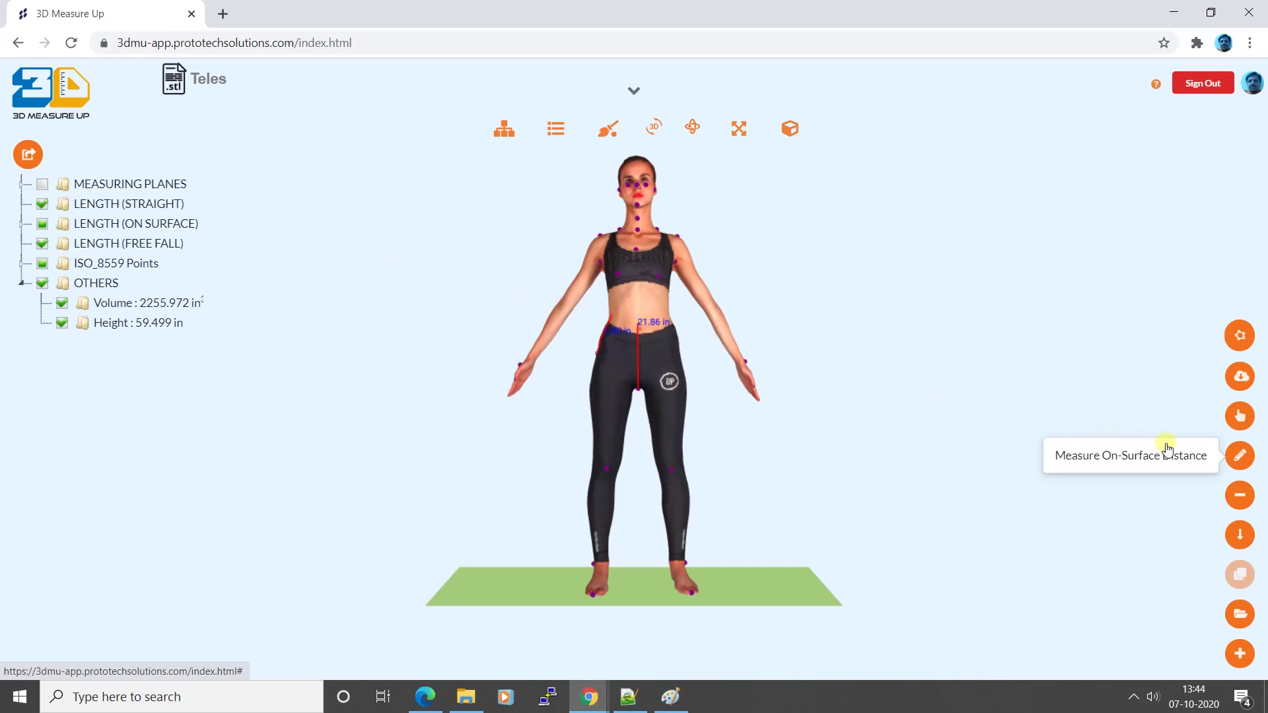
{"action": "left_click", "coordinate": [1239, 456]}
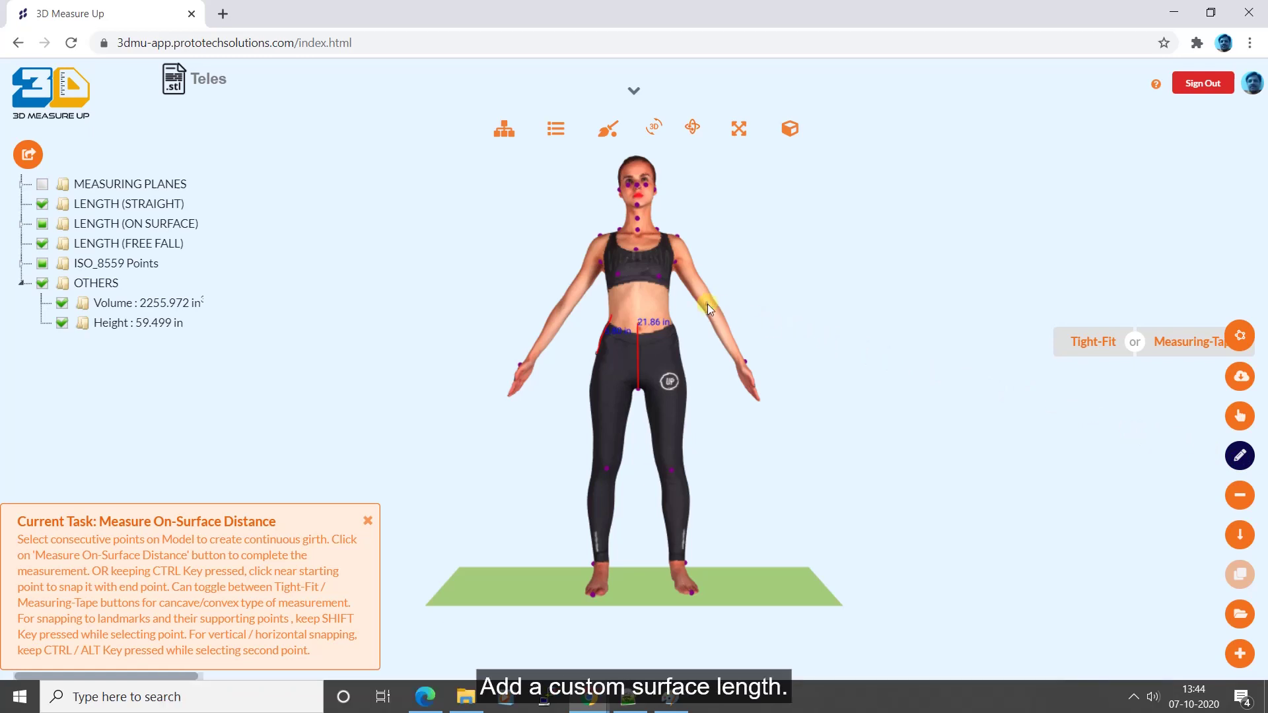
{"action": "left_click", "coordinate": [740, 358]}
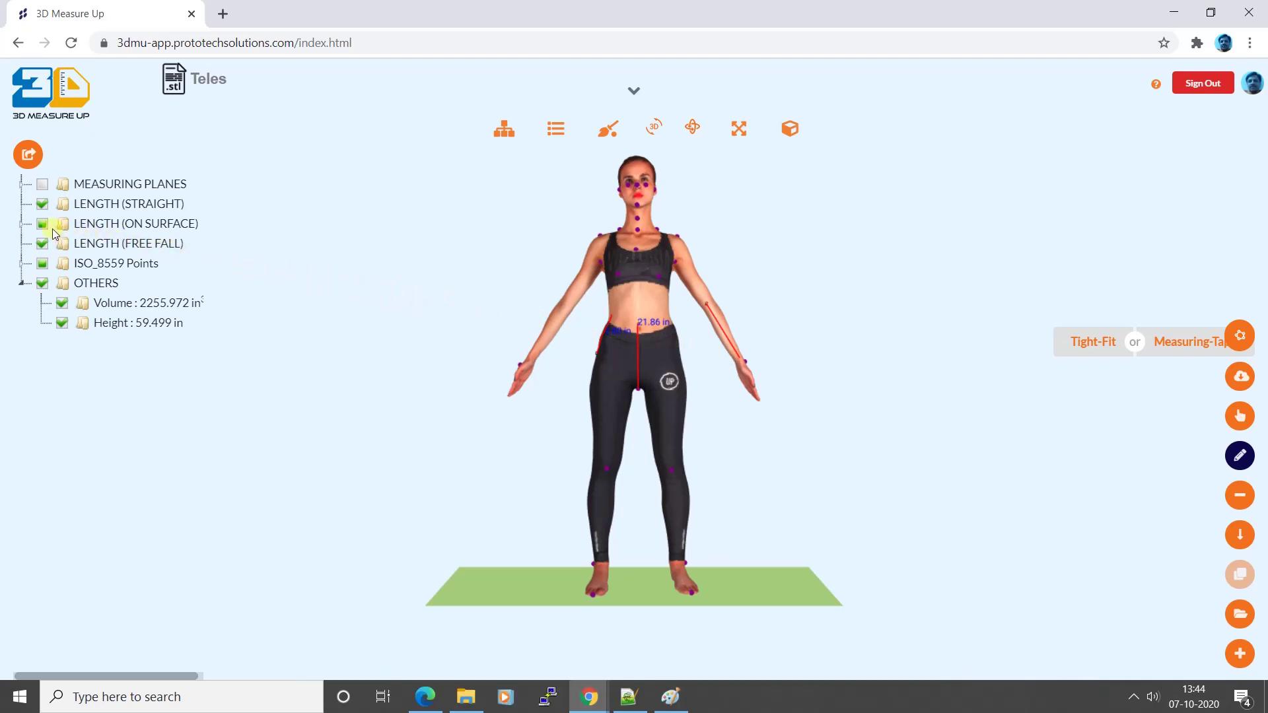
{"action": "left_click", "coordinate": [22, 223]}
{"action": "scroll", "coordinate": [71, 317], "scroll_direction": "down", "scroll_amount": 5}
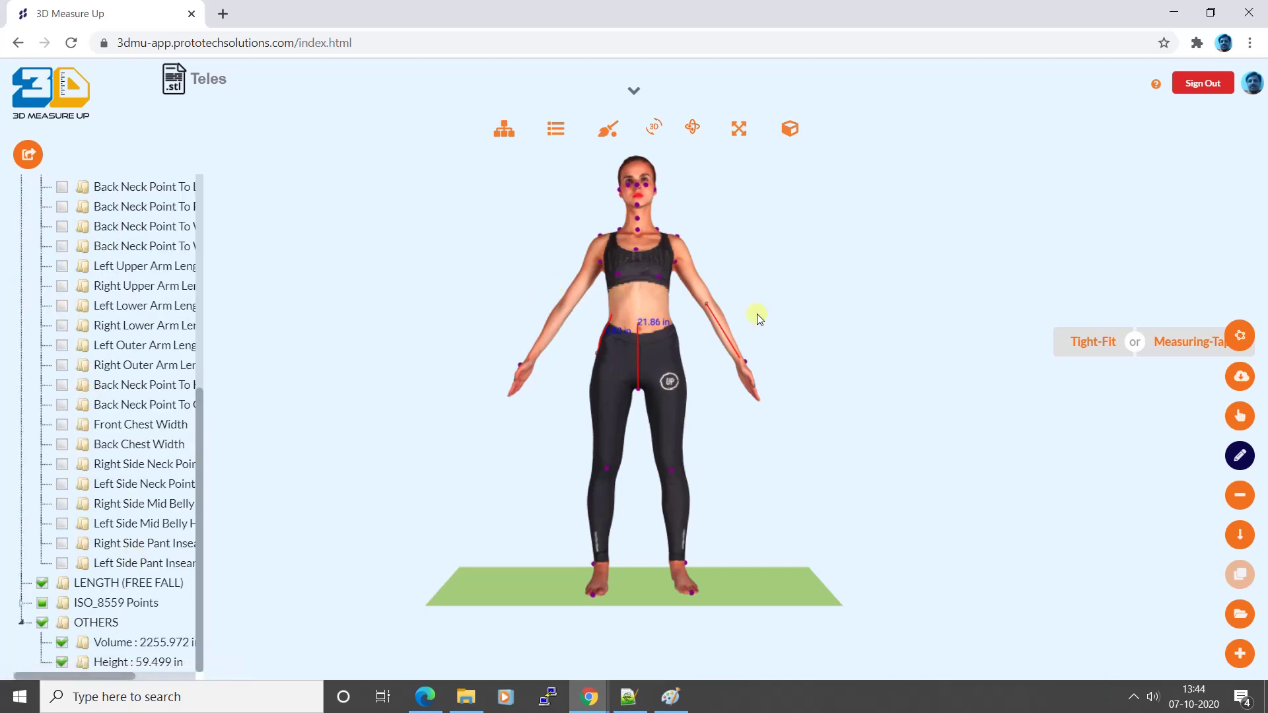
{"action": "left_click", "coordinate": [782, 335]}
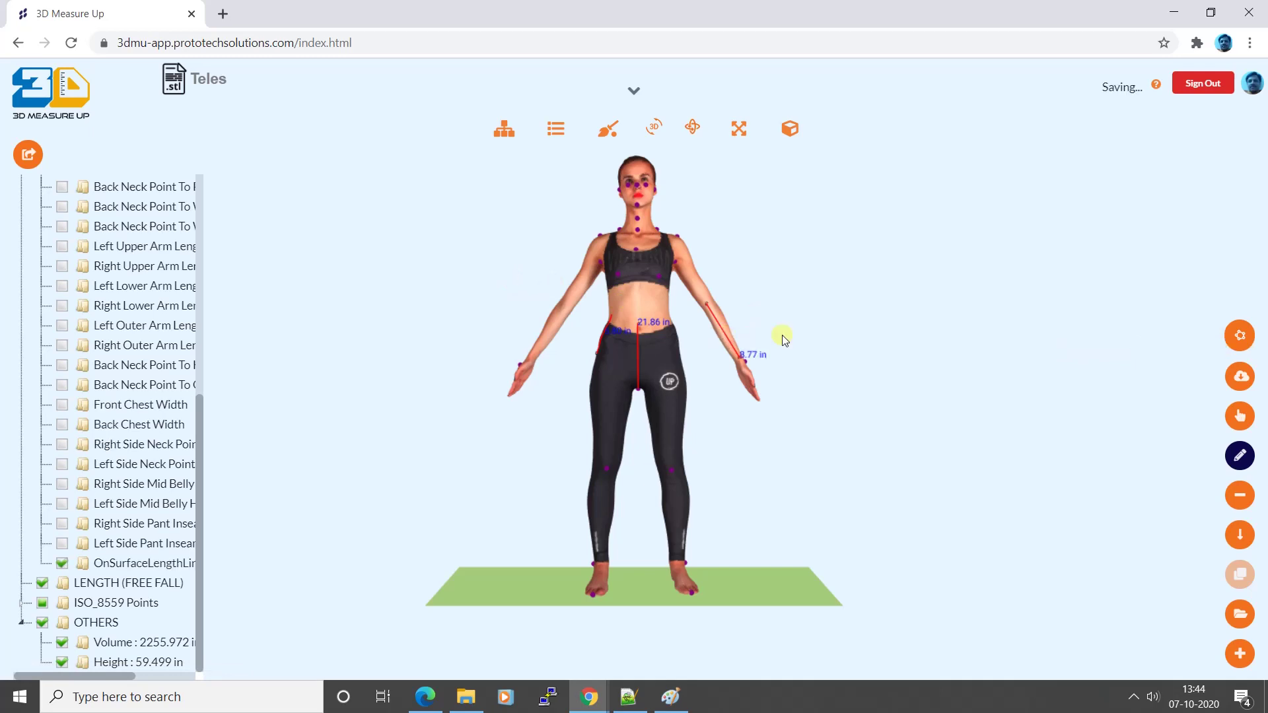
- Rename the new on-surface length as "elbow to wrist"
{"action": "double_click", "coordinate": [134, 569]}
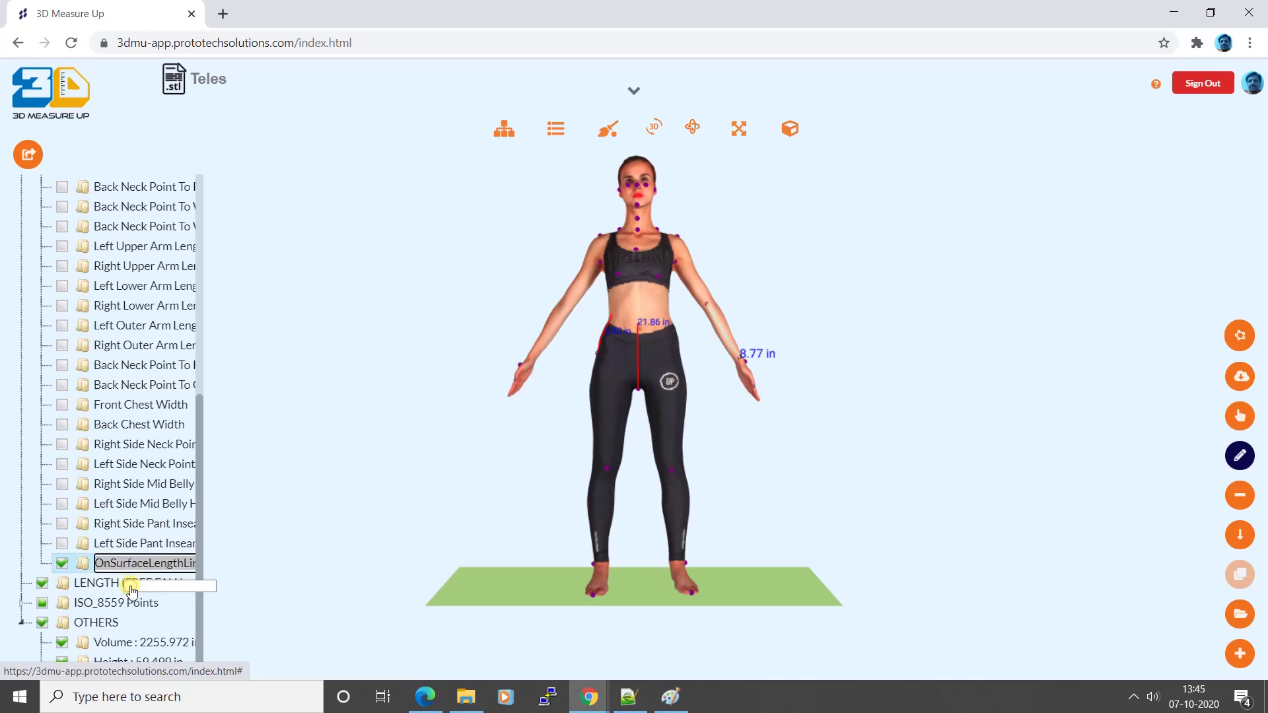
{"action": "type", "text": "Elbow to wrist"}
{"action": "key", "text": "Return"}
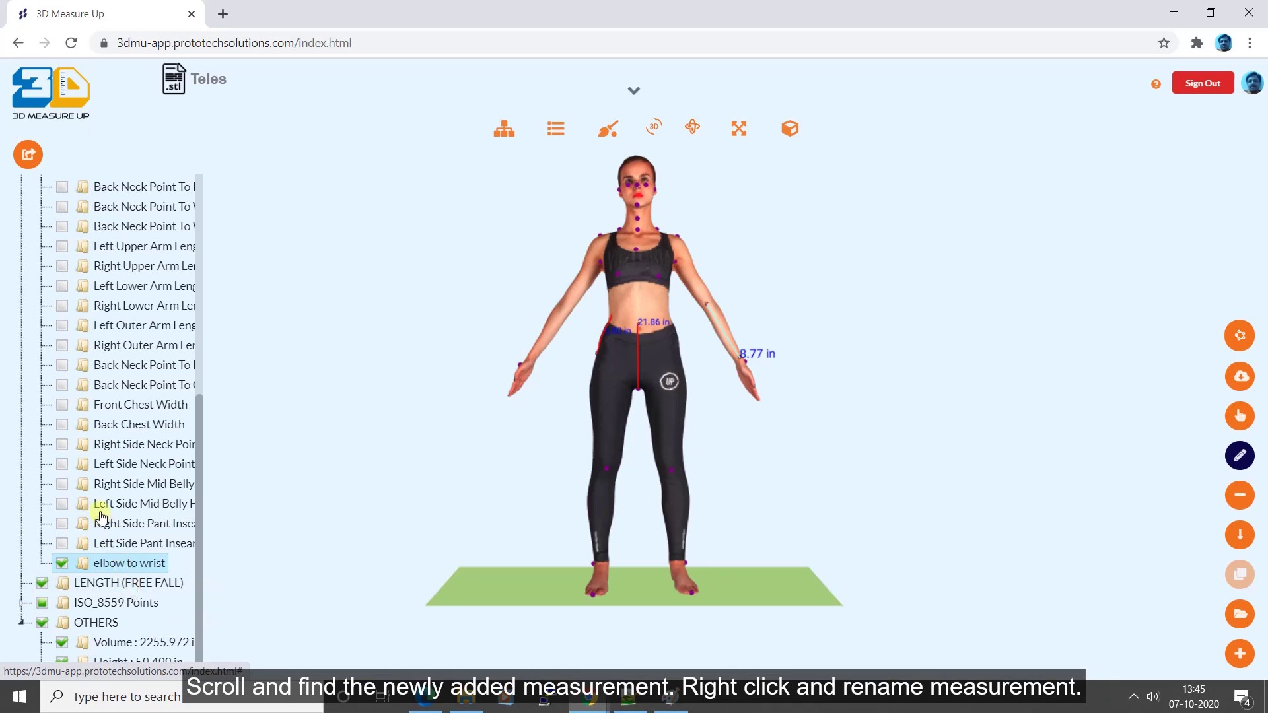
- Open the export format options for the selected measurements
{"action": "scroll", "coordinate": [100, 516], "scroll_direction": "up", "scroll_amount": 6}
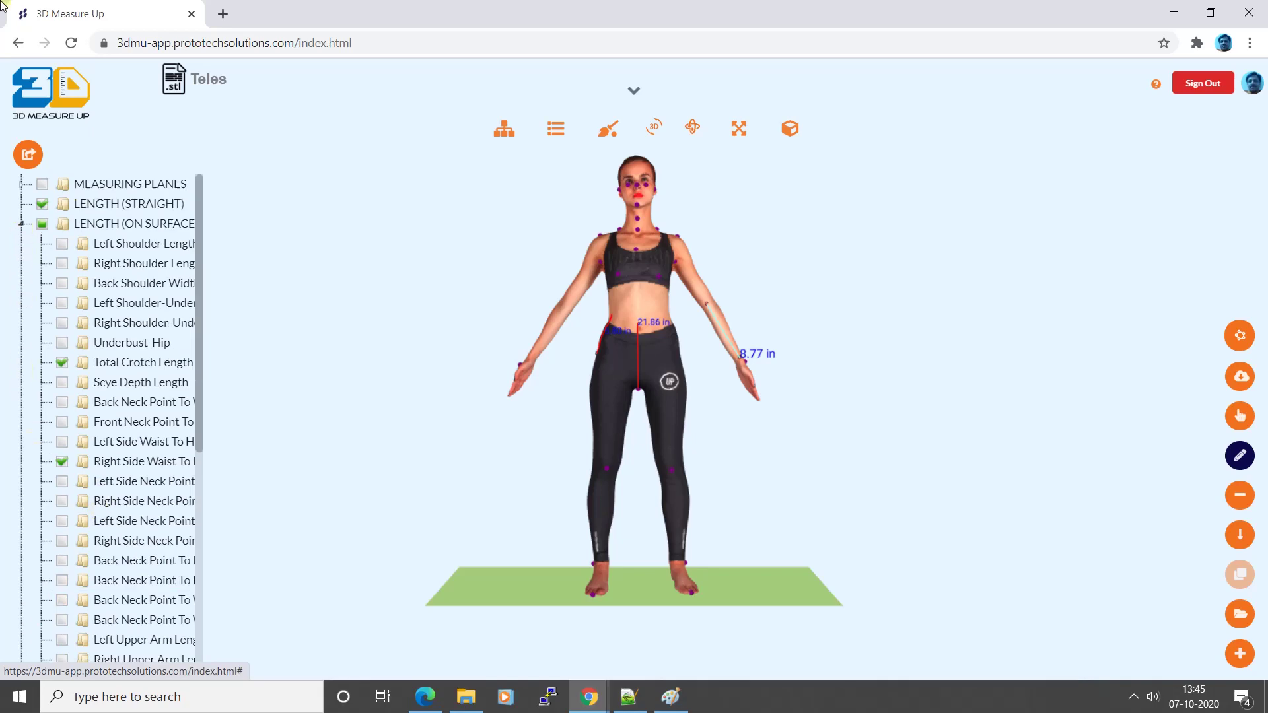
{"action": "left_click", "coordinate": [28, 155]}
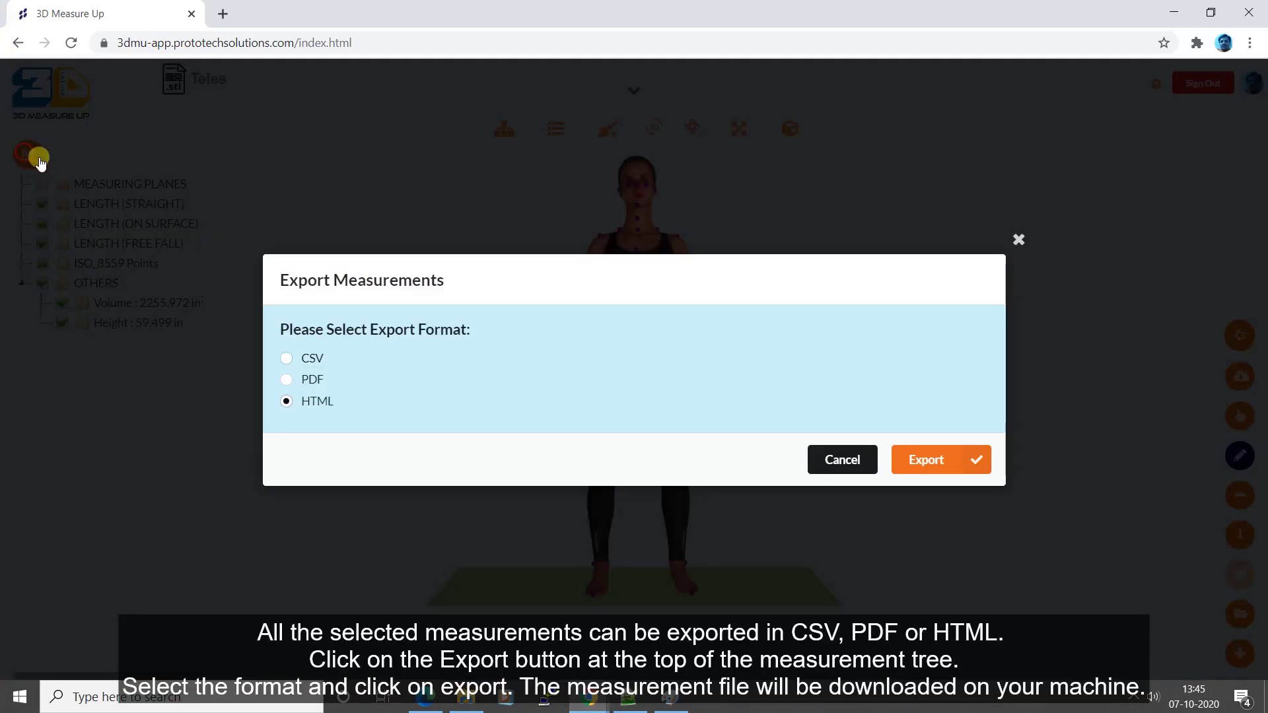